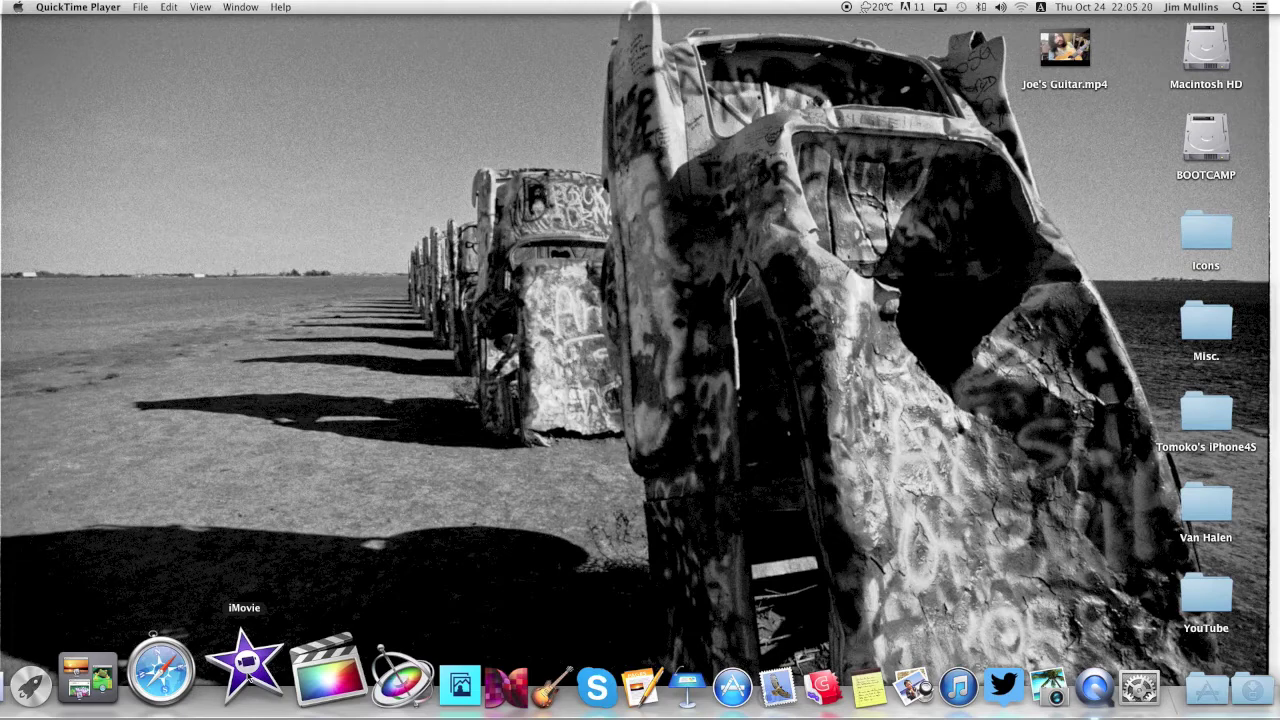
Launch iMovie, move its window right, and browse the BBT1 event's seven clips
{"action": "left_click", "coordinate": [248, 665]}
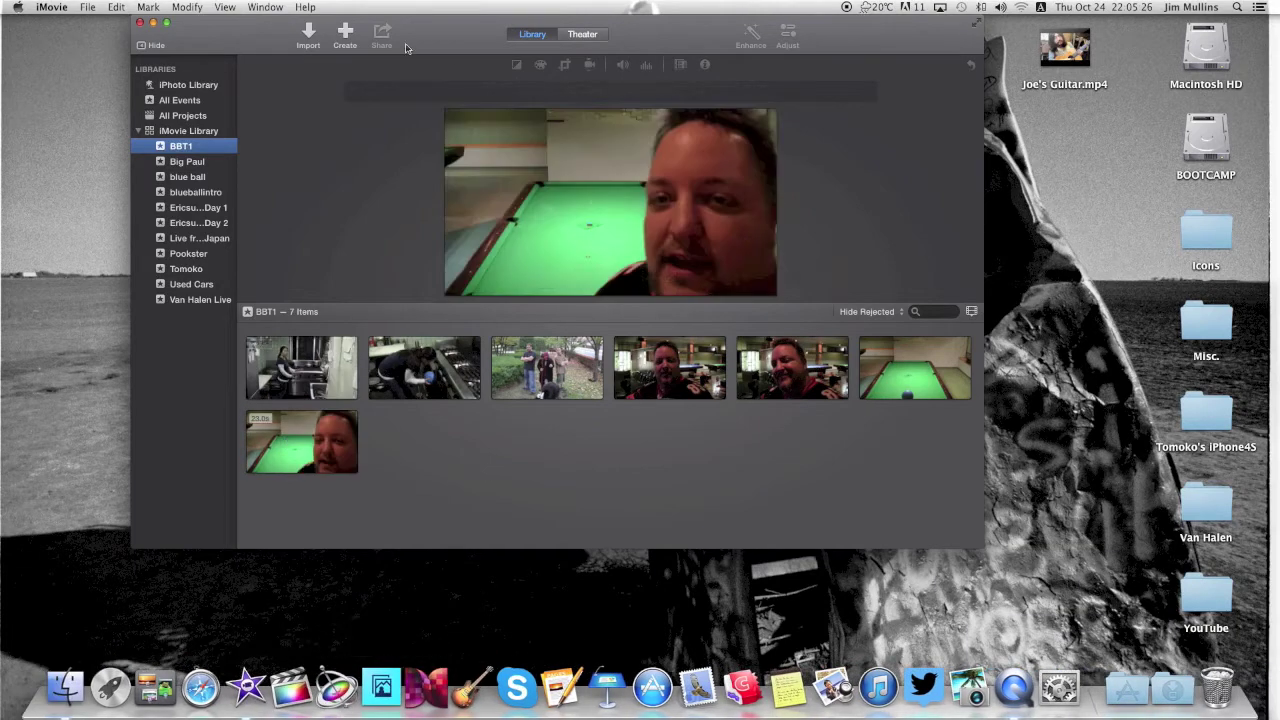
{"action": "left_click_drag", "start_coordinate": [438, 30], "coordinate": [597, 30]}
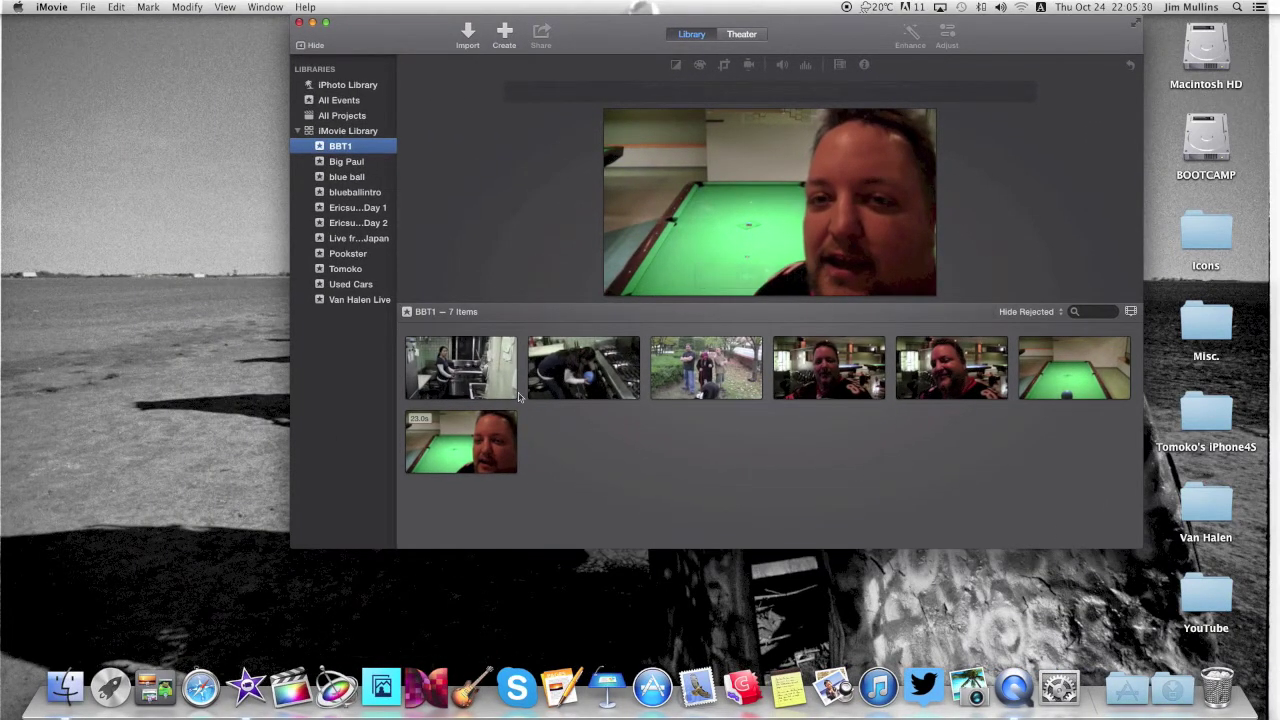
{"action": "left_click", "coordinate": [484, 372]}
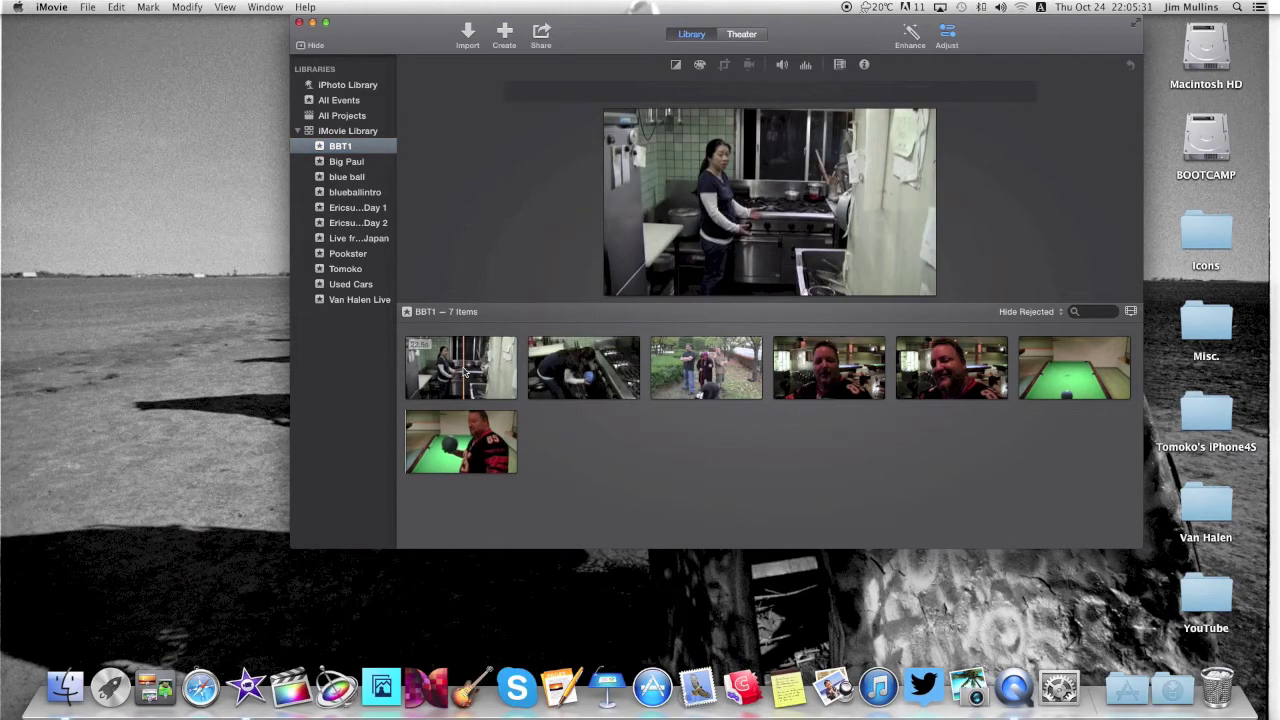
{"action": "right_click", "coordinate": [831, 370]}
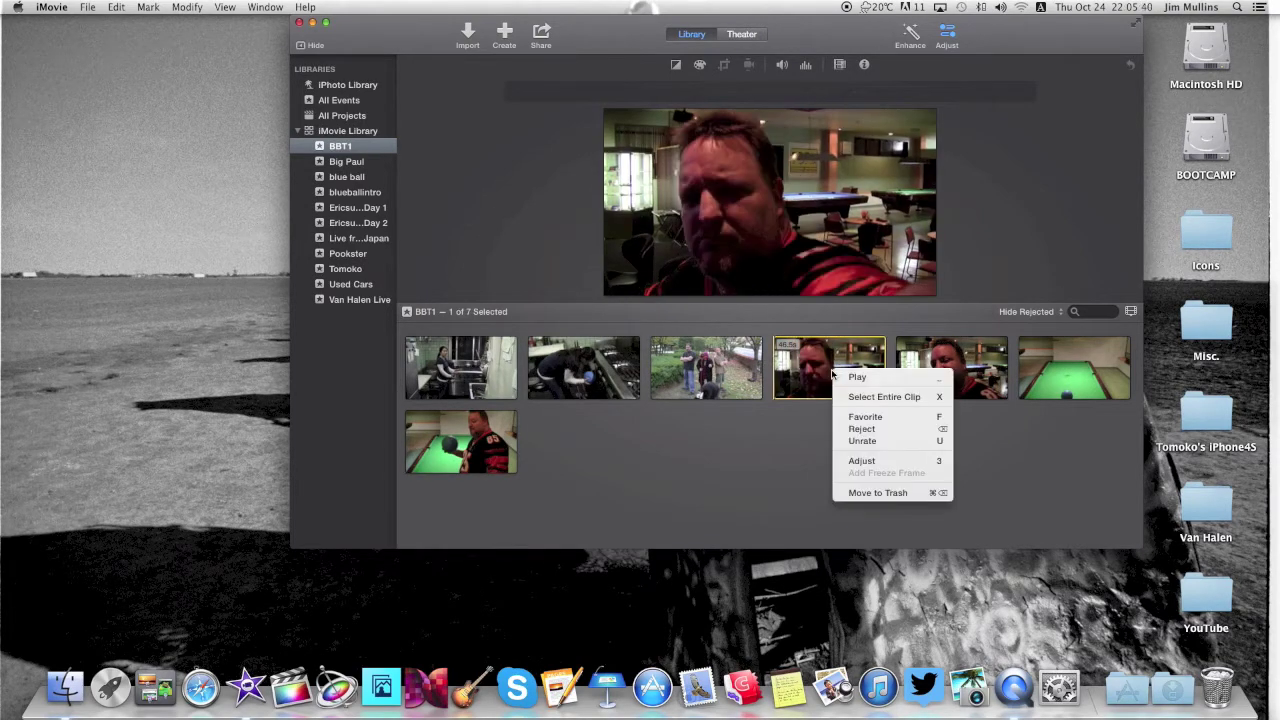
{"action": "left_click", "coordinate": [796, 450]}
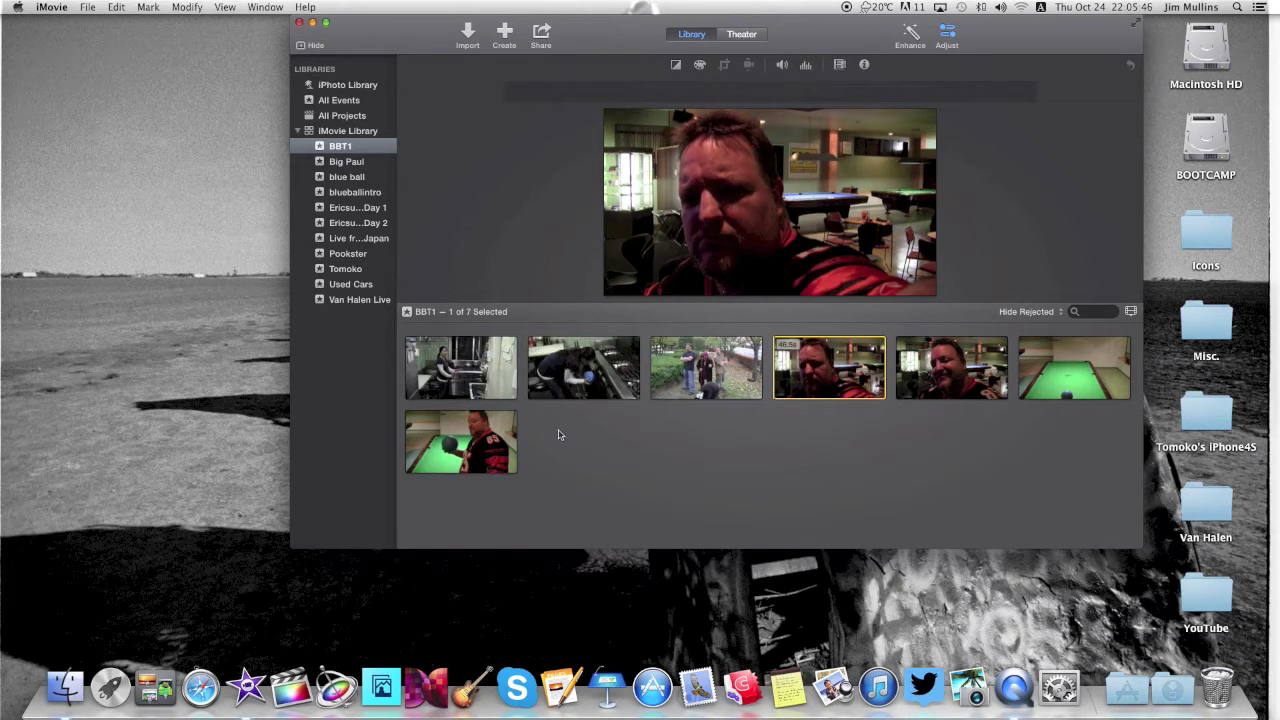
{"action": "left_click", "coordinate": [341, 148]}
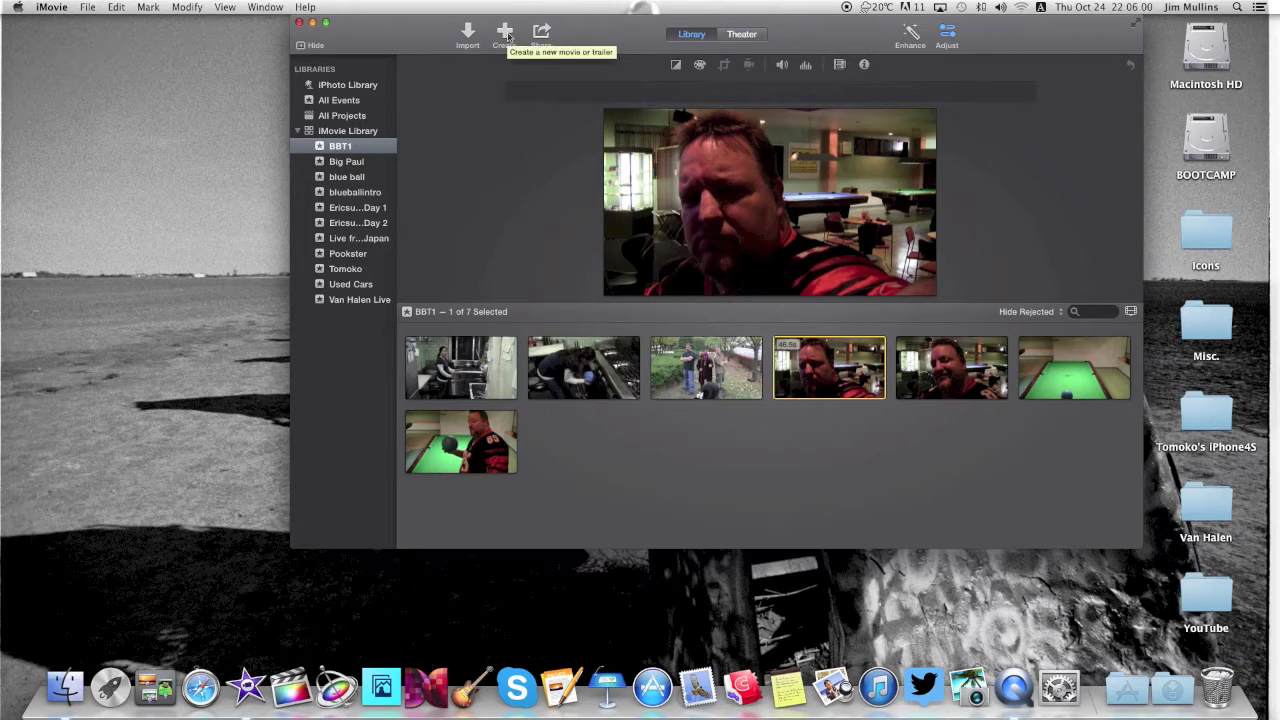
Create a No Theme movie, keeping the name My Movie in the BBT1 event
{"action": "left_click", "coordinate": [89, 10]}
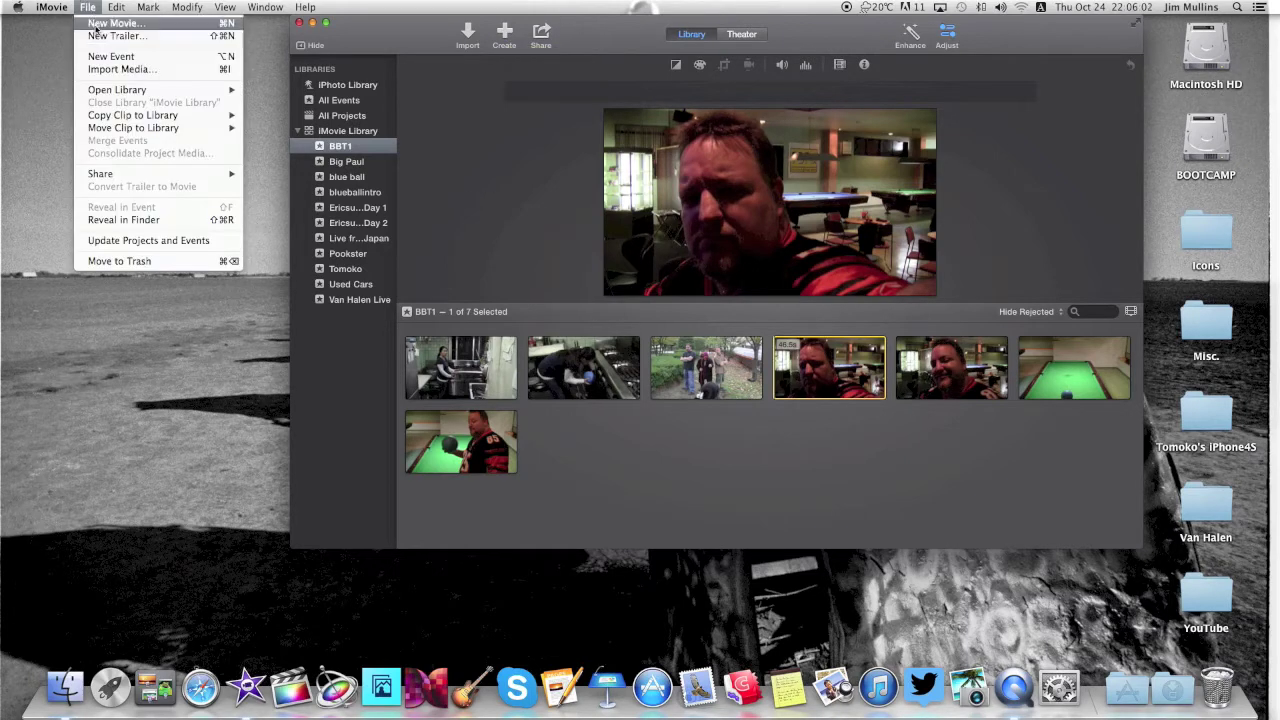
{"action": "left_click", "coordinate": [506, 37]}
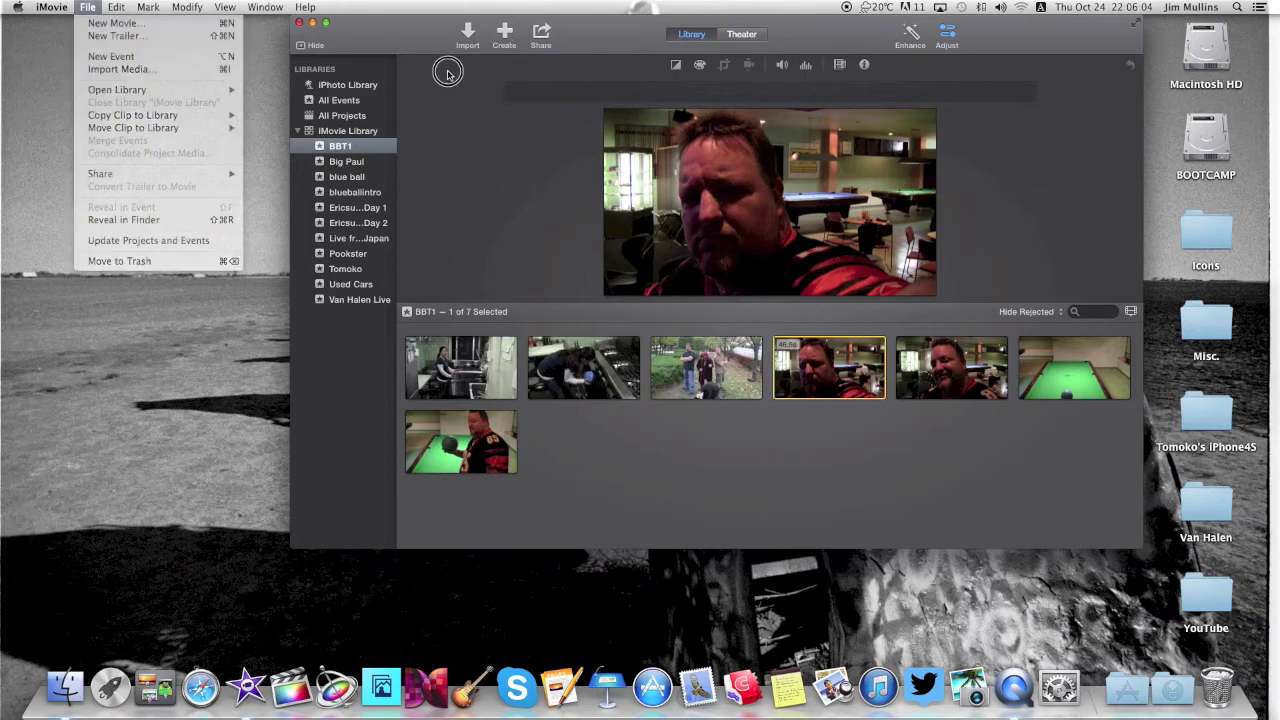
{"action": "left_click", "coordinate": [506, 37]}
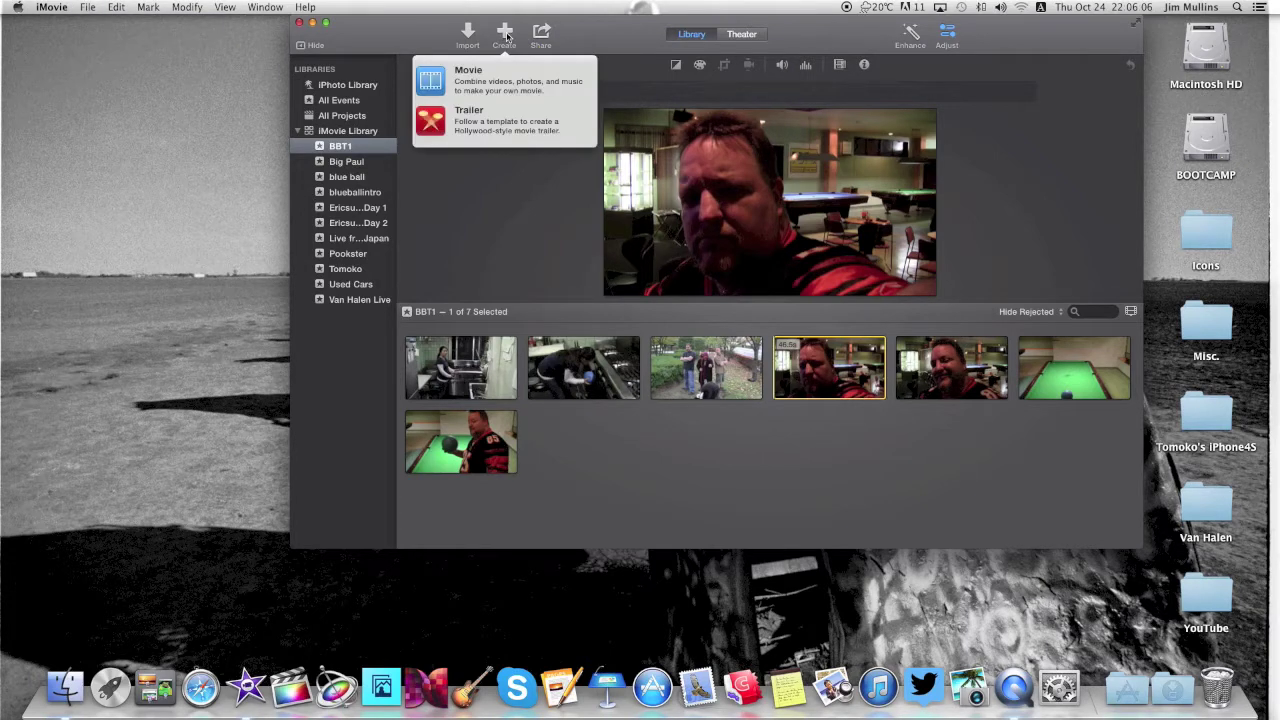
{"action": "left_click", "coordinate": [476, 72]}
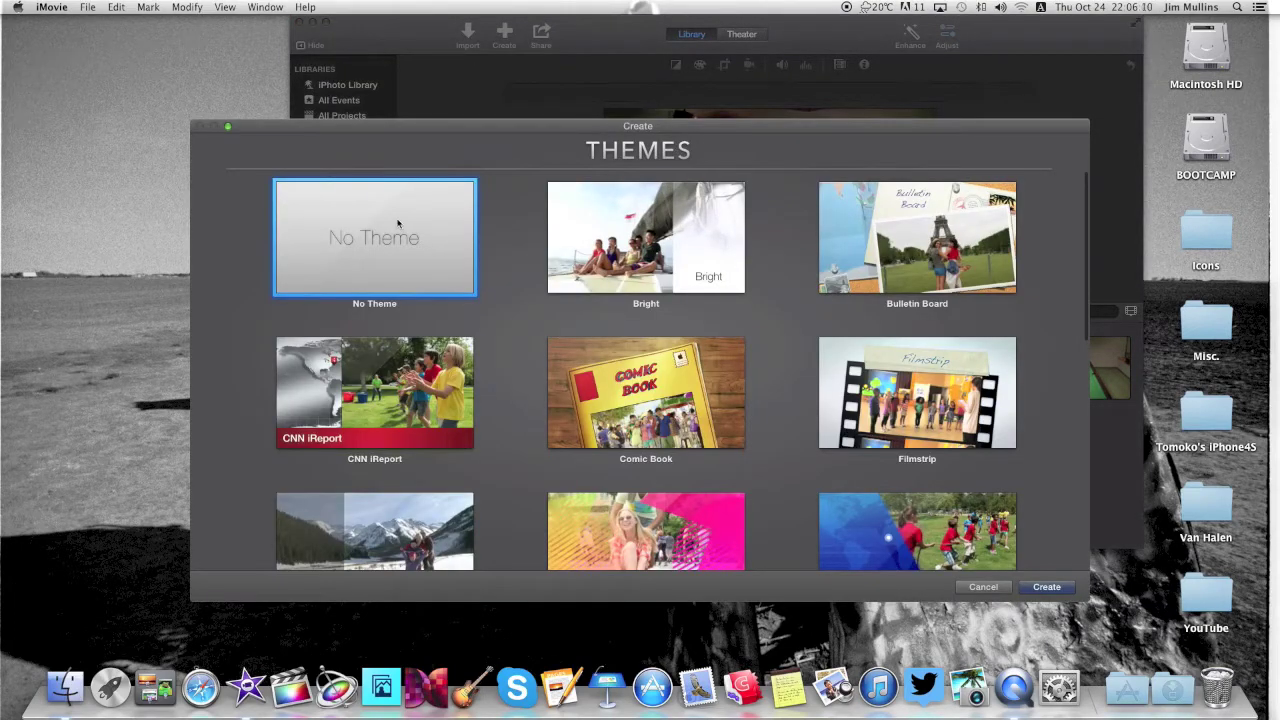
{"action": "scroll", "coordinate": [490, 223], "scroll_direction": "down", "scroll_amount": 10}
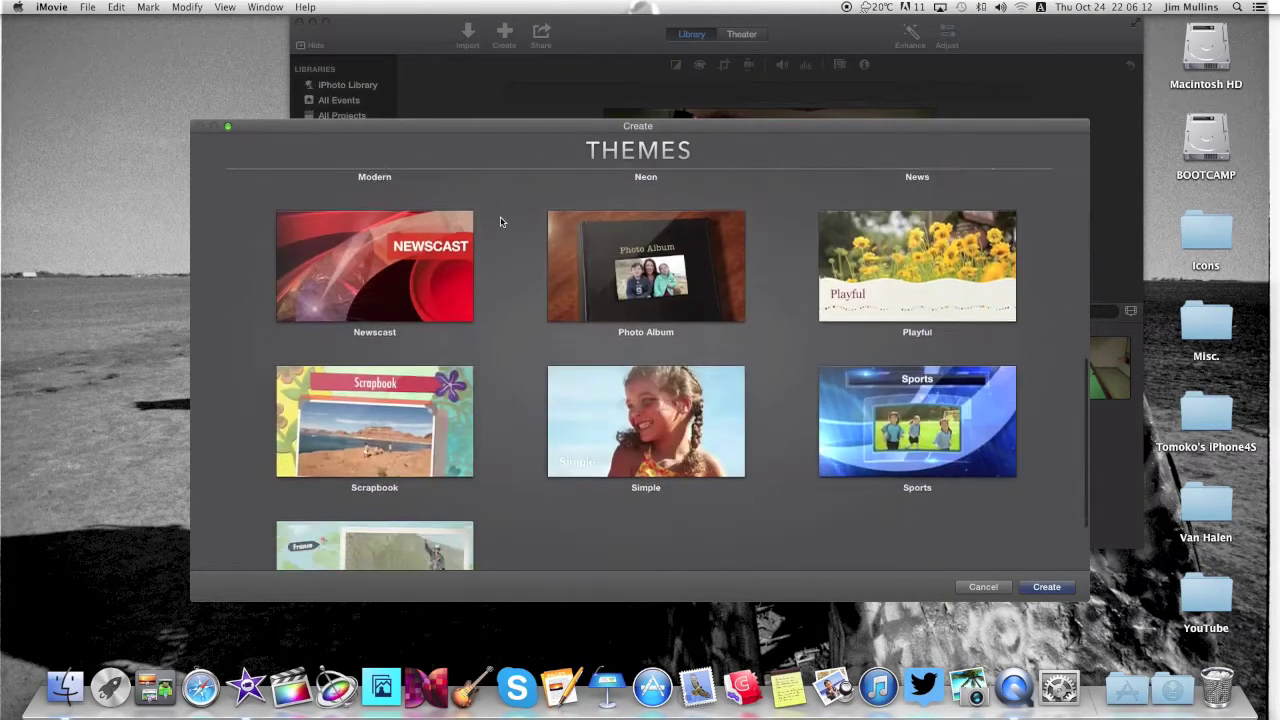
{"action": "scroll", "coordinate": [500, 220], "scroll_direction": "up", "scroll_amount": 10}
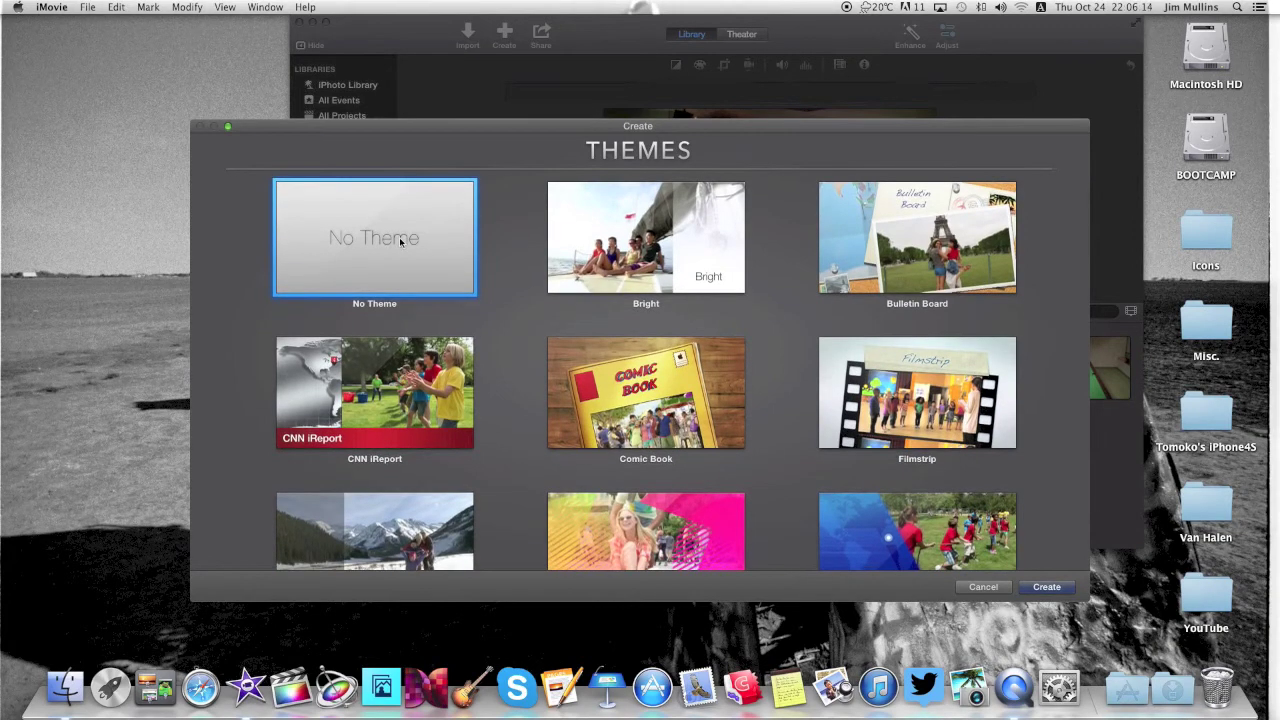
{"action": "double_click", "coordinate": [399, 237]}
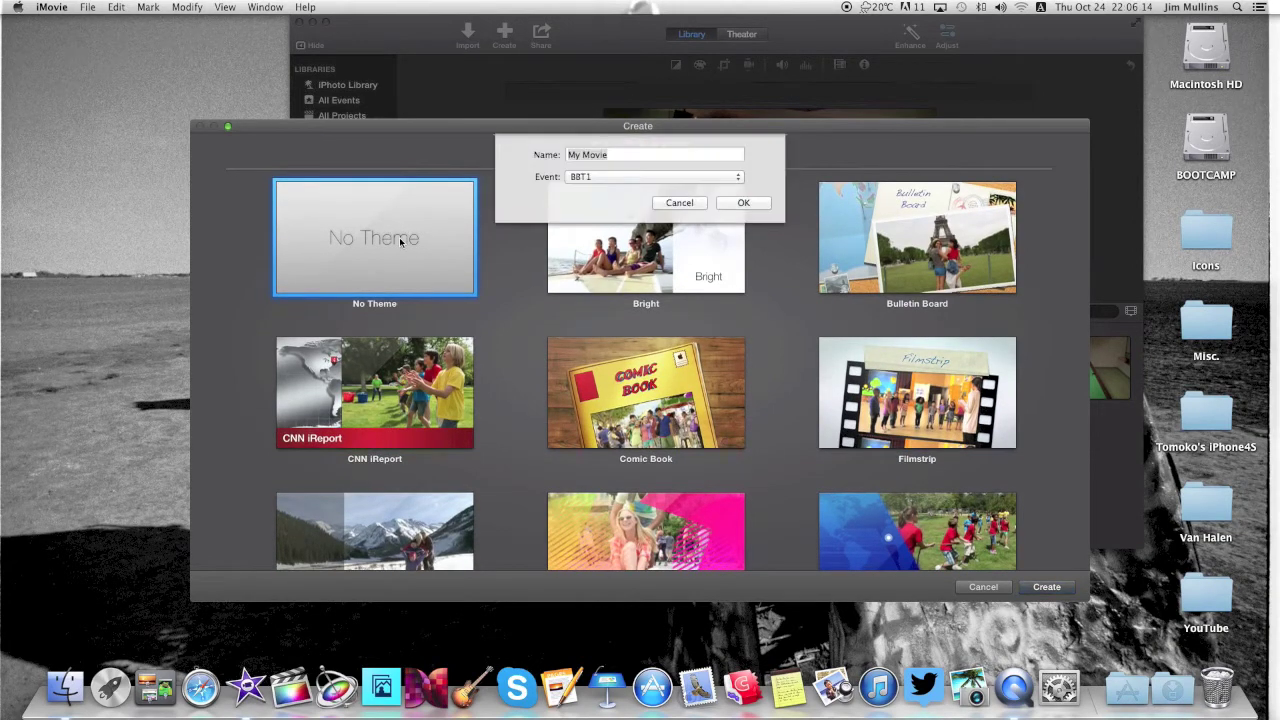
{"action": "left_click", "coordinate": [743, 203]}
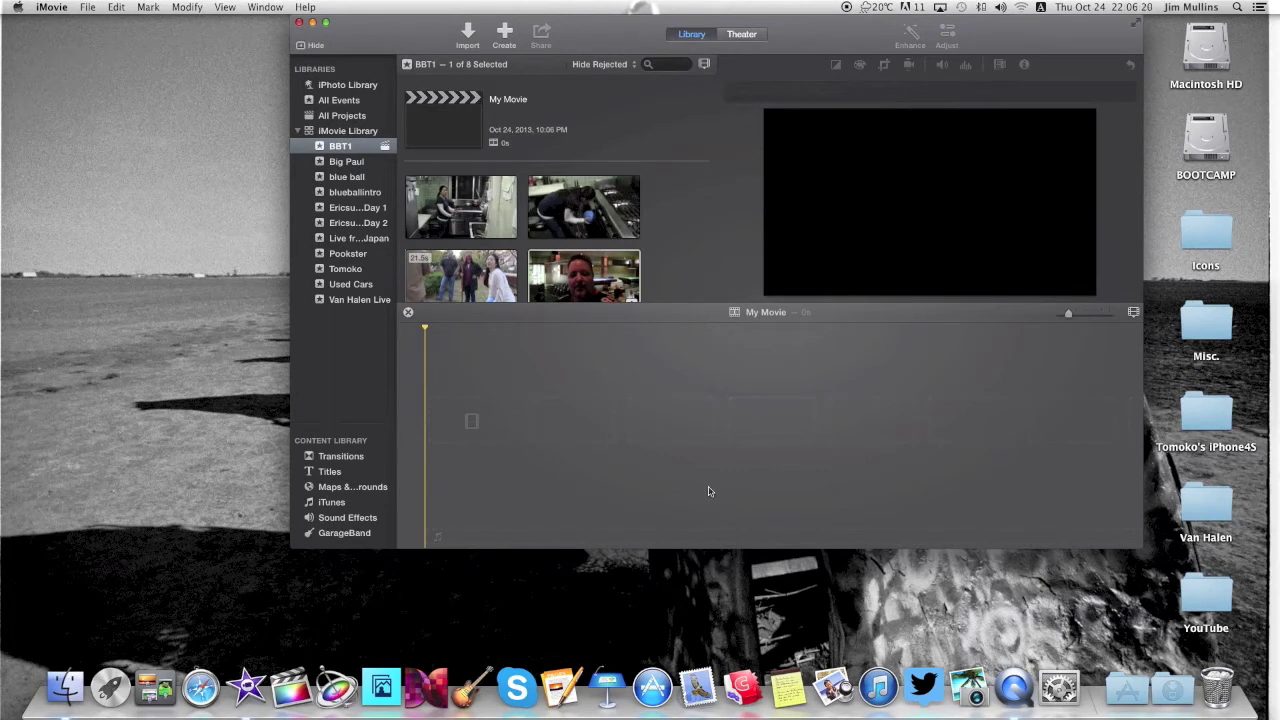
Add a new library event, keeping the default name 2013-10-24
{"action": "left_click", "coordinate": [89, 9]}
{"action": "left_click", "coordinate": [91, 57]}
{"action": "key", "text": "Return"}
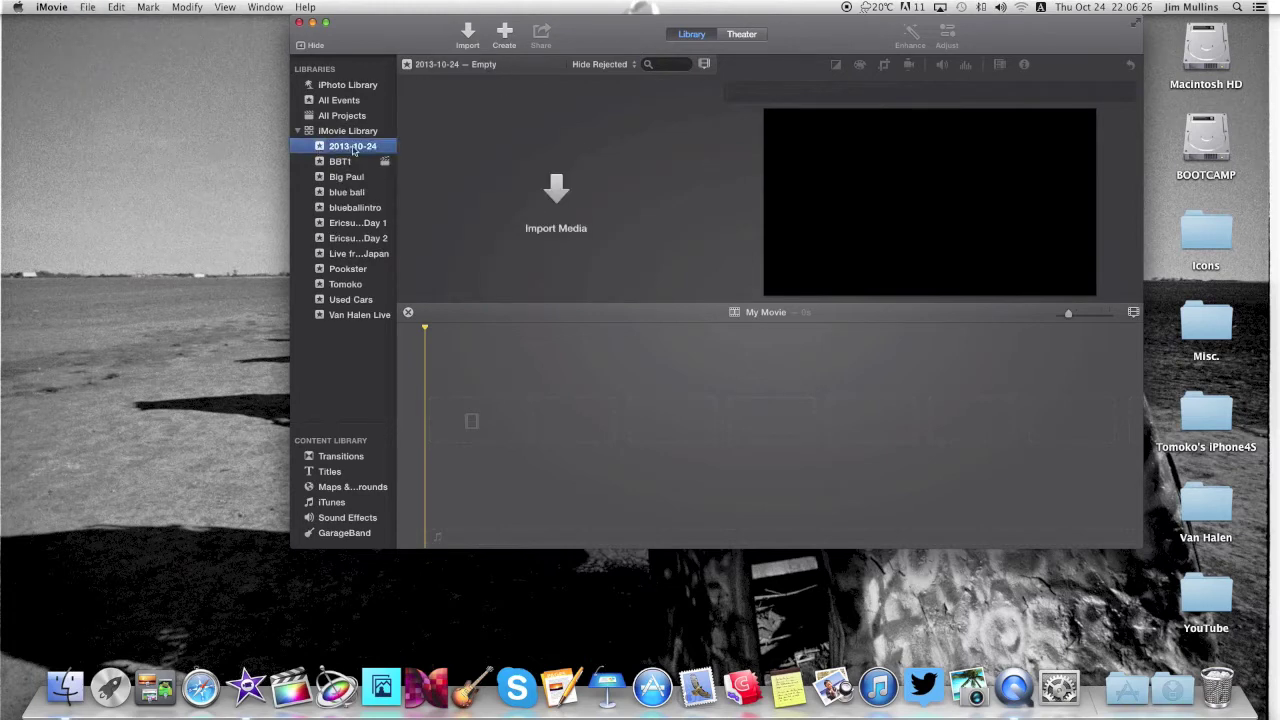
Import a single clip from the MULLY camera into the 2013-10-24 event
{"action": "left_click", "coordinate": [559, 190]}
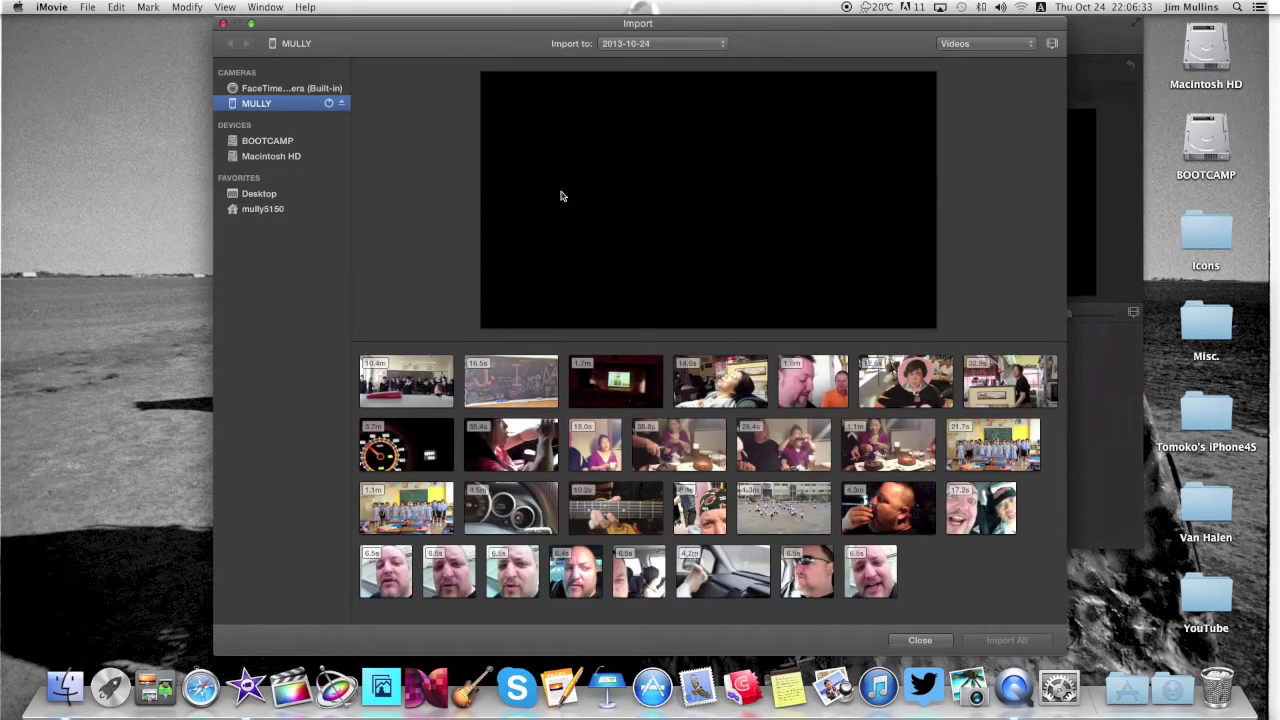
{"action": "left_click", "coordinate": [262, 87]}
{"action": "left_click", "coordinate": [250, 104]}
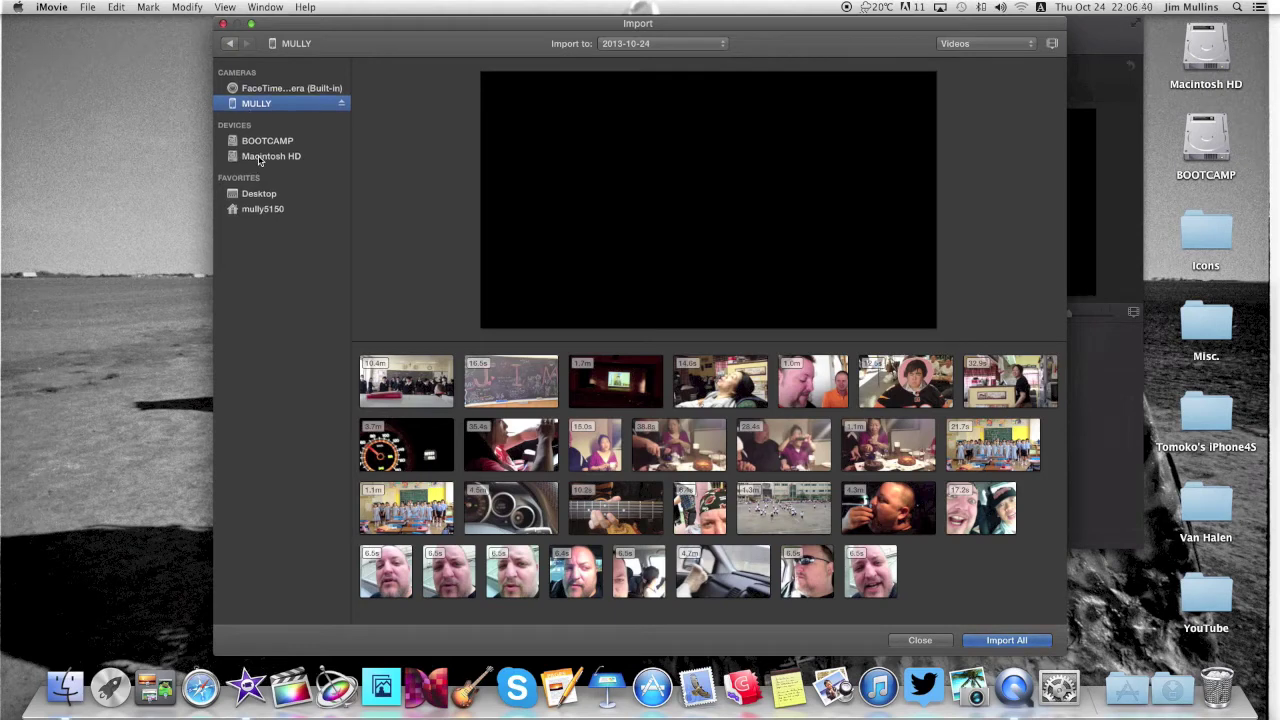
{"action": "left_click", "coordinate": [254, 212]}
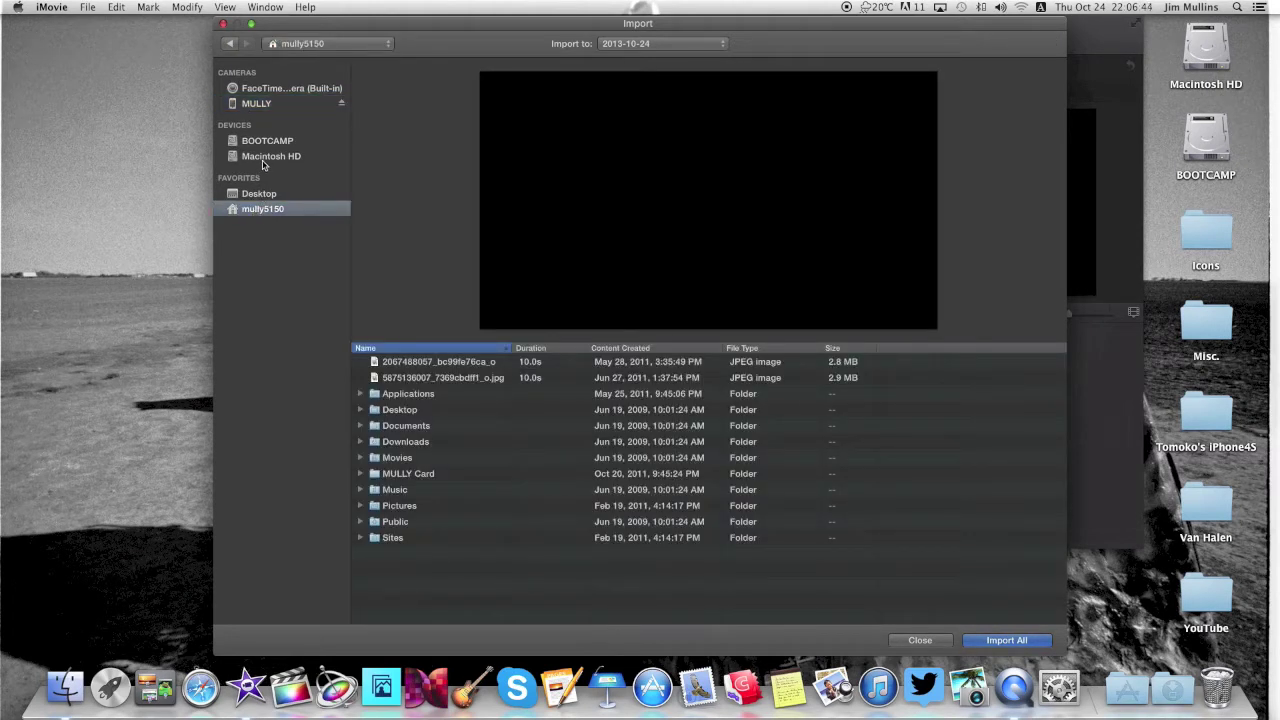
{"action": "left_click", "coordinate": [250, 105]}
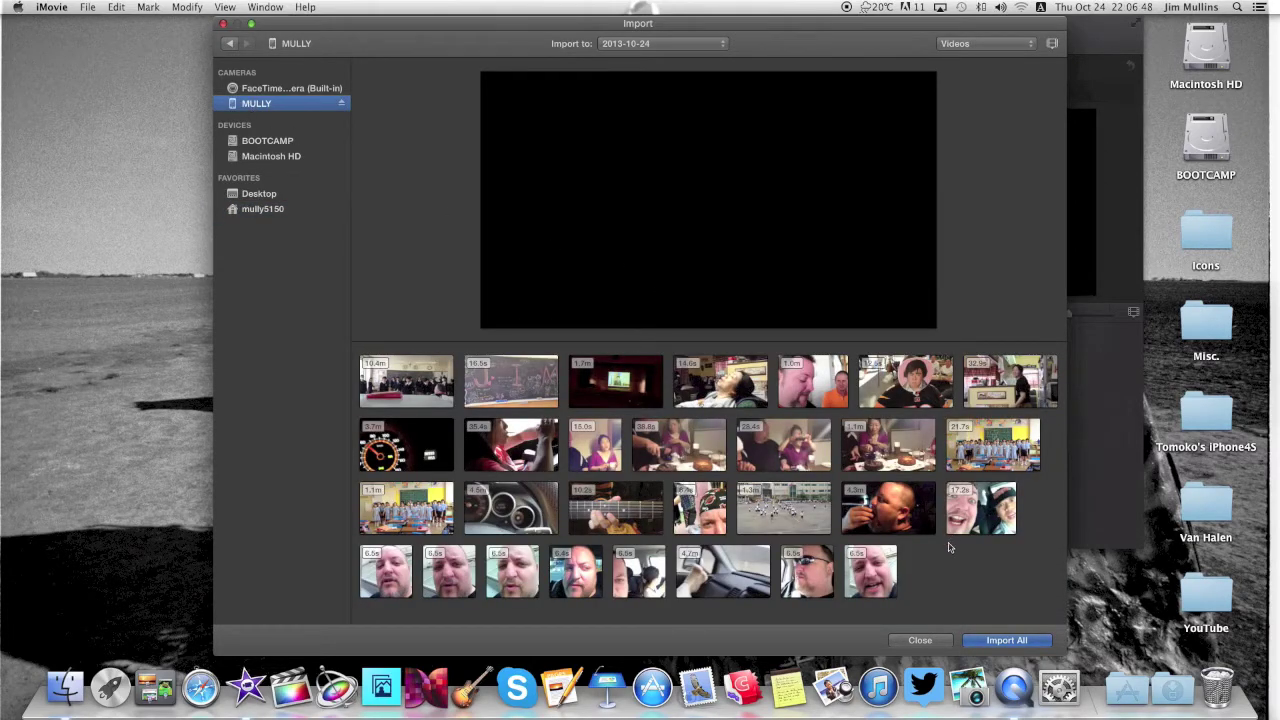
{"action": "scroll", "coordinate": [950, 530], "scroll_direction": "down", "scroll_amount": 1}
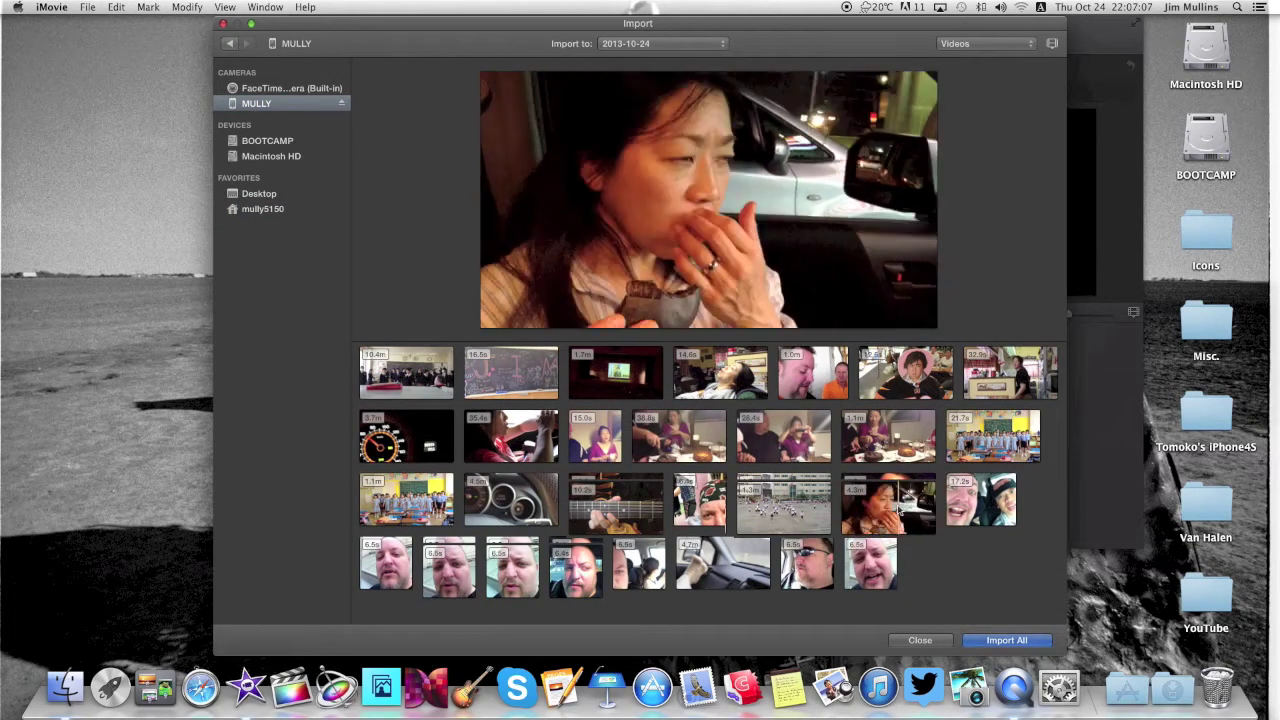
{"action": "left_click", "coordinate": [897, 510]}
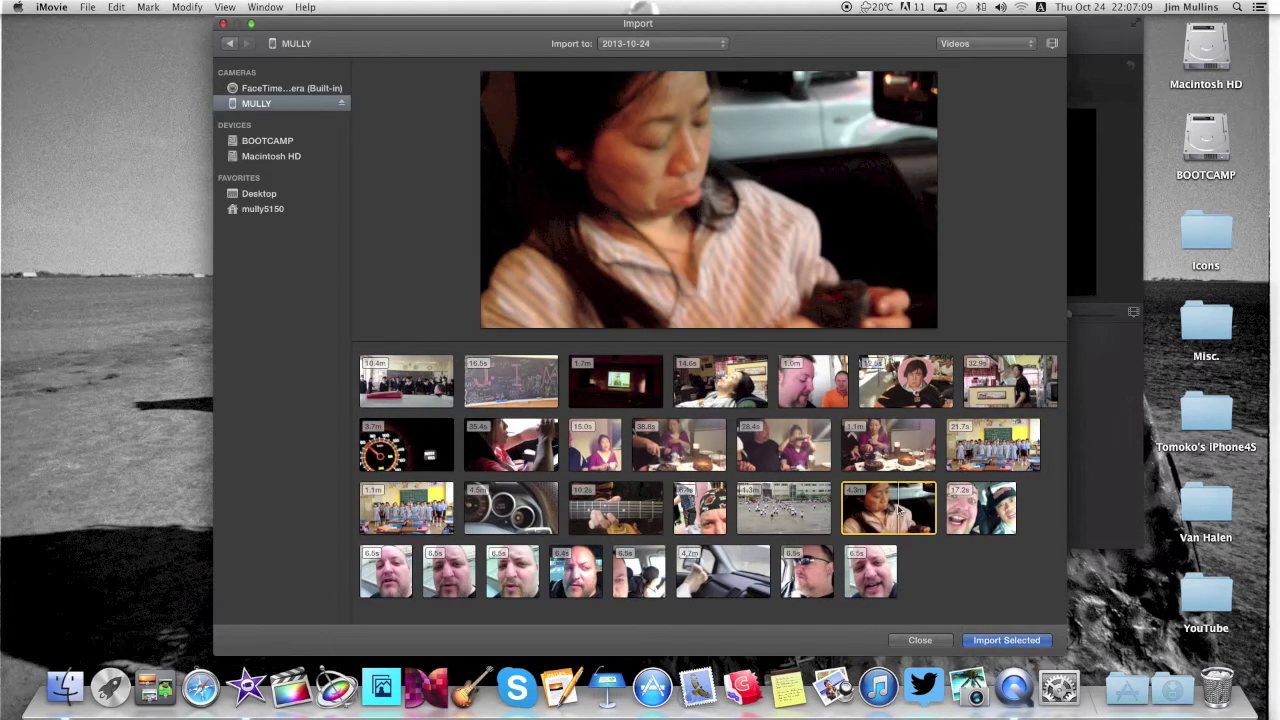
{"action": "left_click", "coordinate": [1006, 640]}
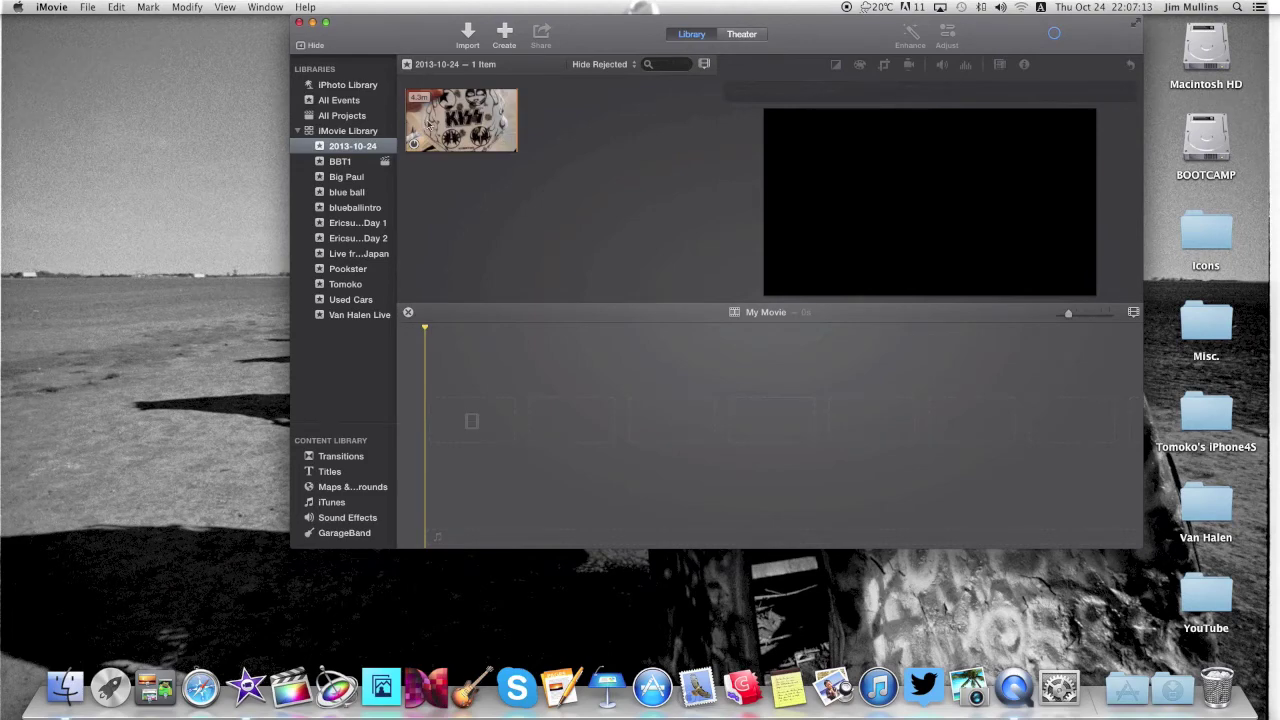
Select the imported clip and try larger thumbnail, zoom and waveform display settings
{"action": "left_click", "coordinate": [412, 135]}
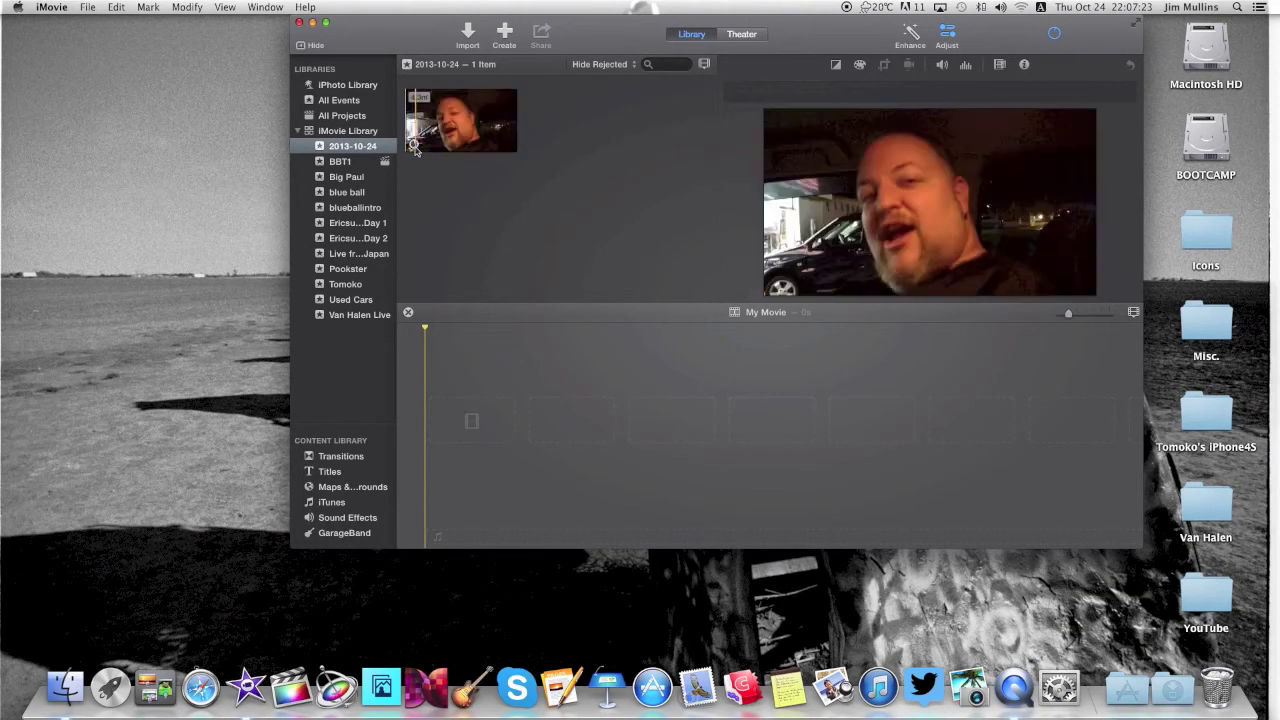
{"action": "left_click", "coordinate": [705, 64]}
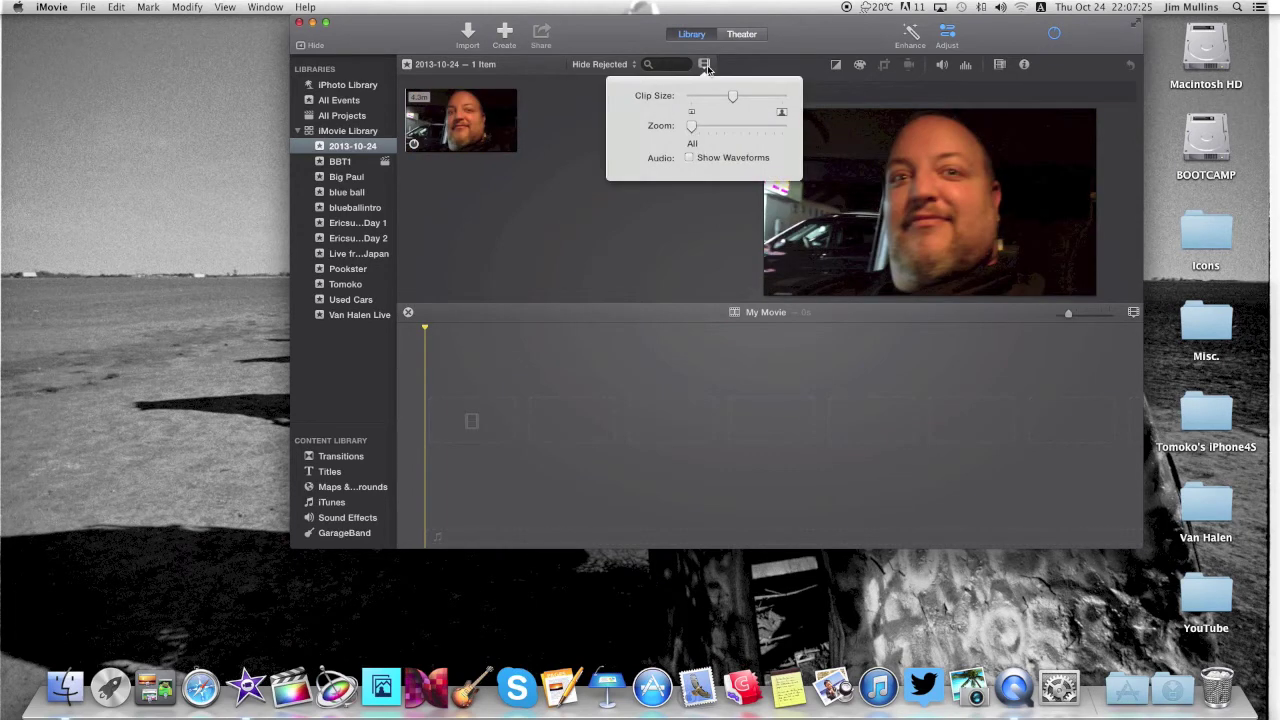
{"action": "left_click_drag", "start_coordinate": [733, 97], "coordinate": [781, 100]}
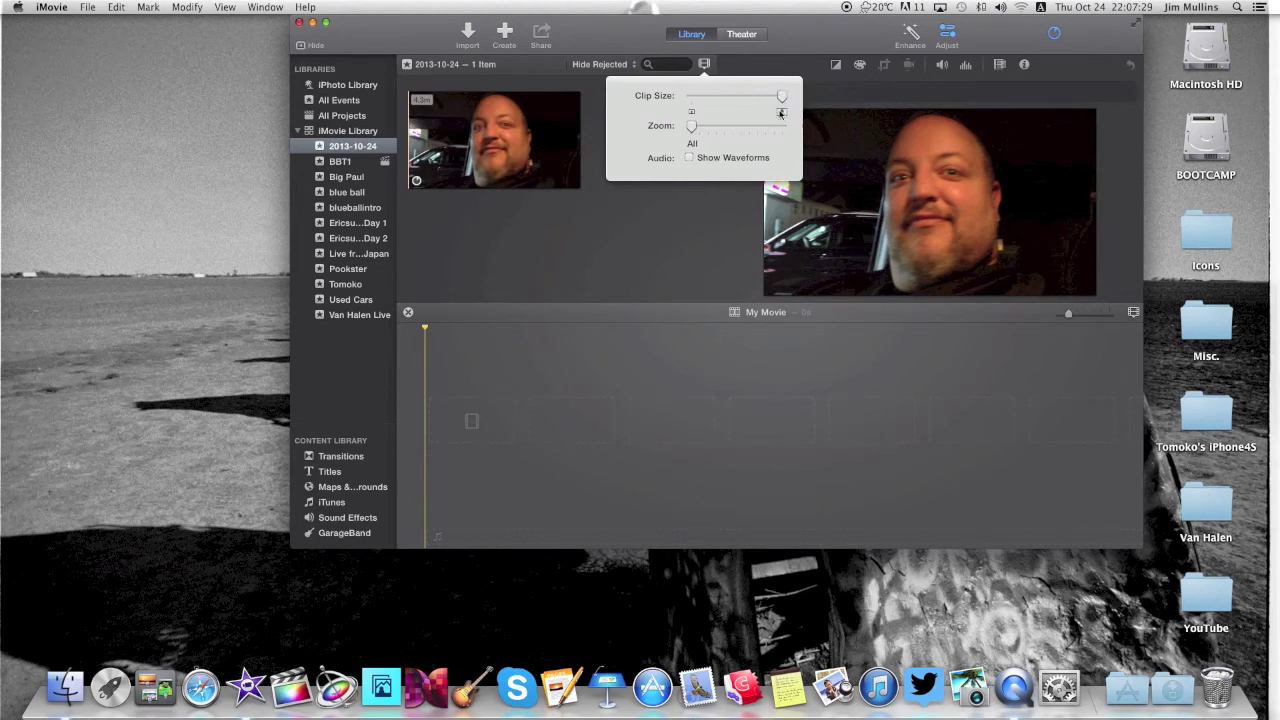
{"action": "mouse_move", "coordinate": [695, 127]}
{"action": "left_mouse_down"}
{"action": "mouse_move", "coordinate": [789, 128]}
{"action": "mouse_move", "coordinate": [694, 131]}
{"action": "left_mouse_up"}
{"action": "left_click", "coordinate": [689, 158]}
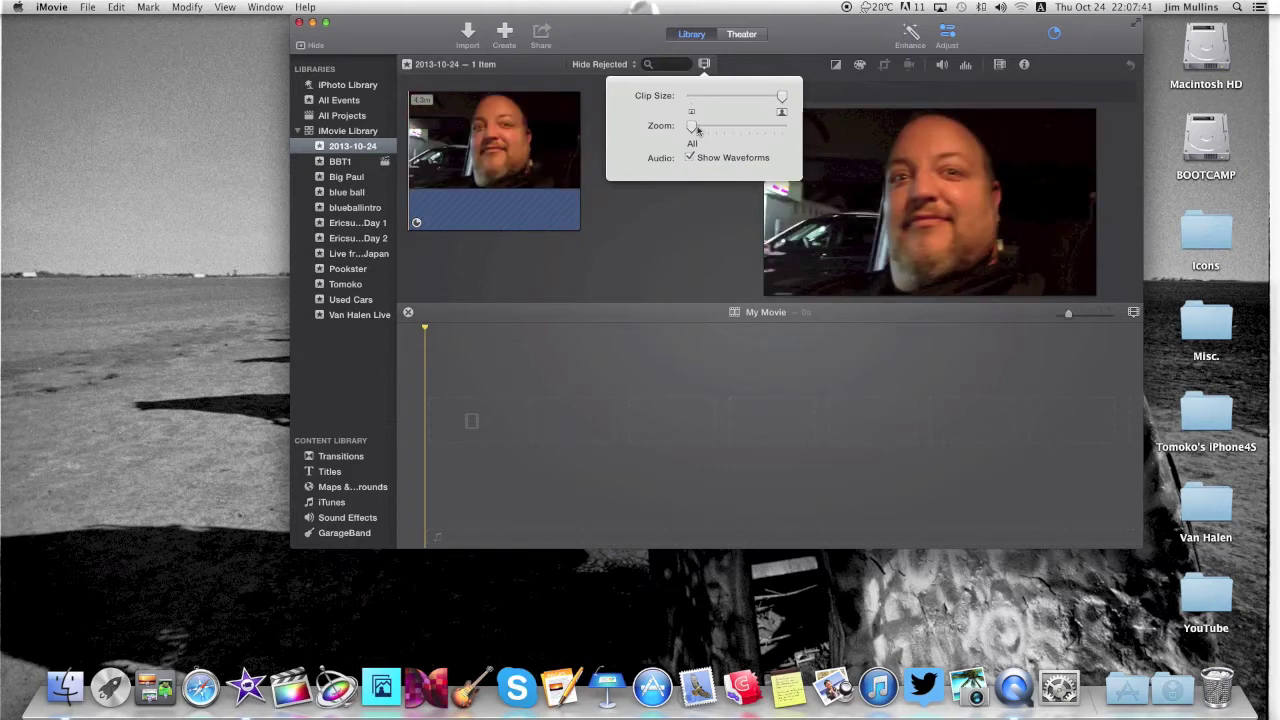
Shrink the event clip's thumbnail to its smallest size and play the clip
{"action": "left_click_drag", "start_coordinate": [783, 97], "coordinate": [689, 128]}
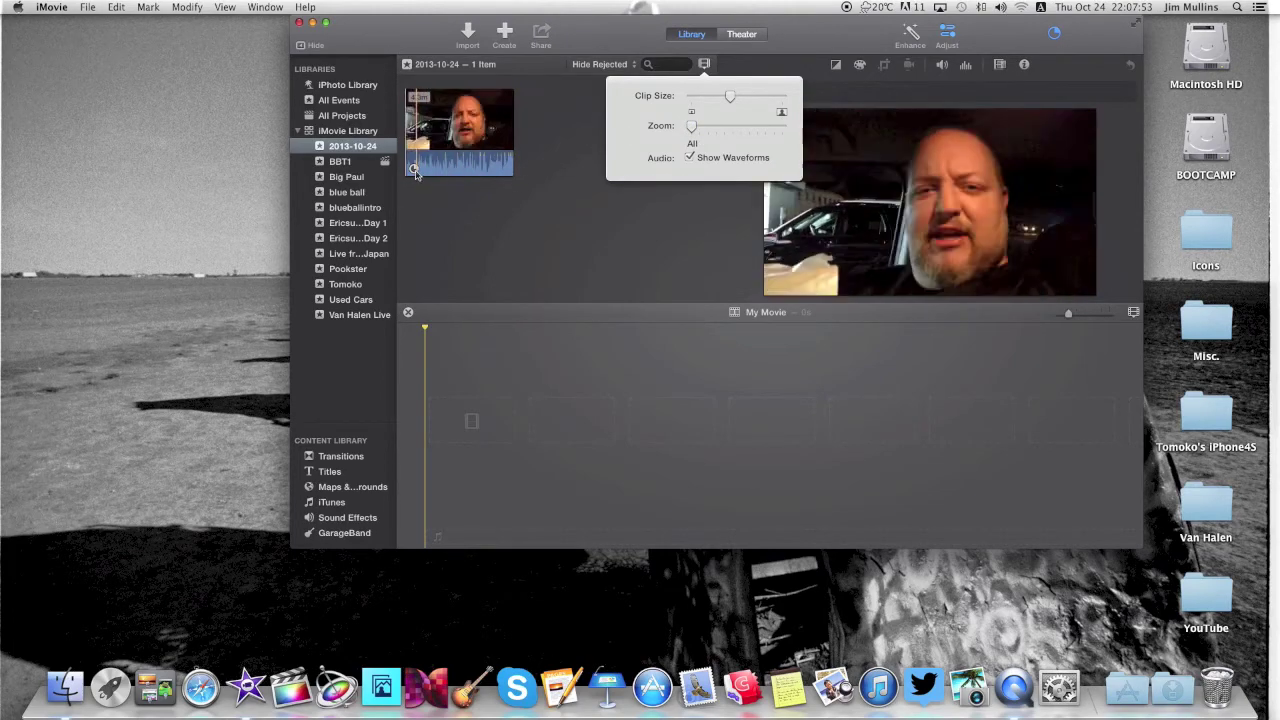
{"action": "key", "text": "space"}
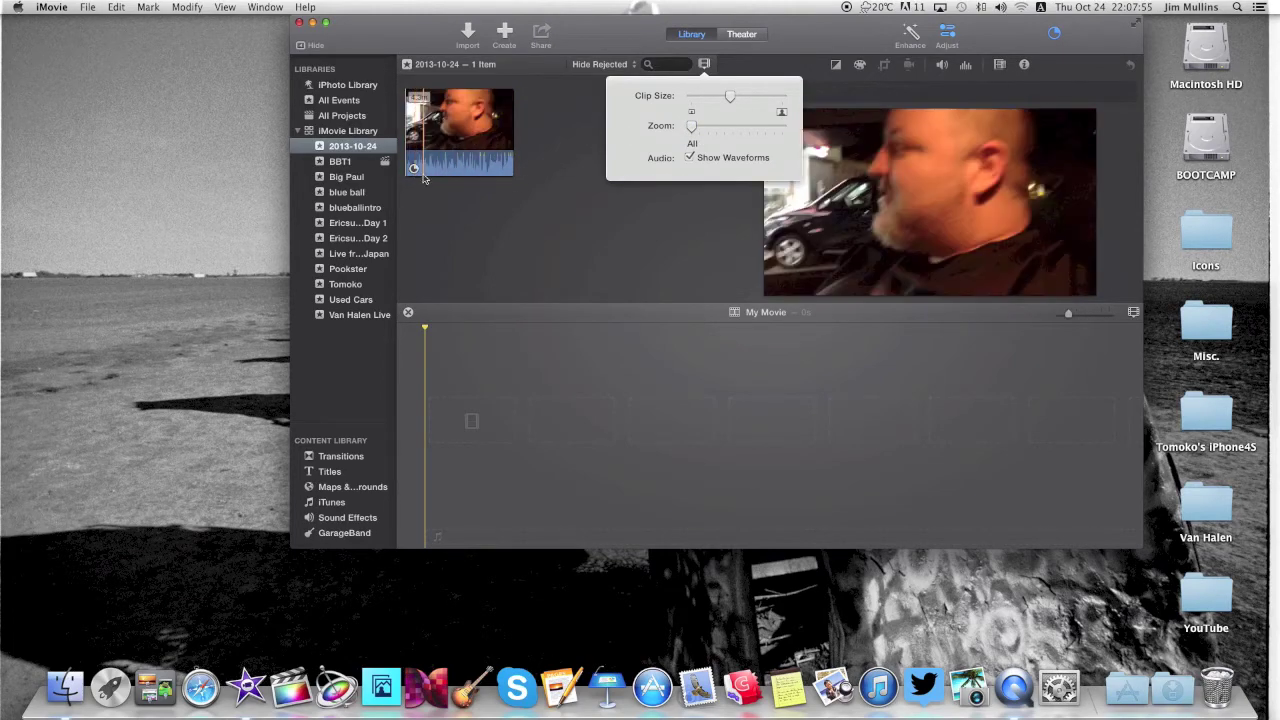
{"action": "left_click", "coordinate": [549, 156]}
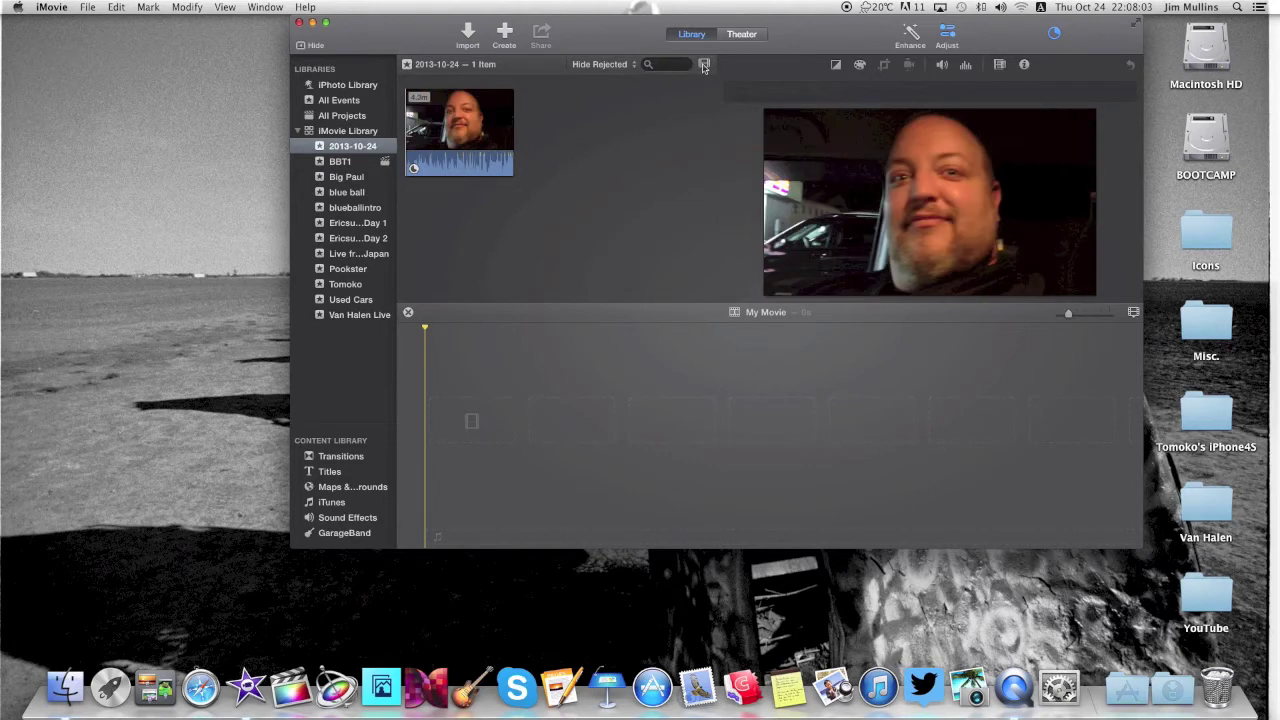
{"action": "left_click", "coordinate": [704, 65]}
Uncheck Show Waveforms in the browser, then select the entire 2013-10-24 clip
{"action": "left_click", "coordinate": [692, 158]}
{"action": "left_click", "coordinate": [594, 176]}
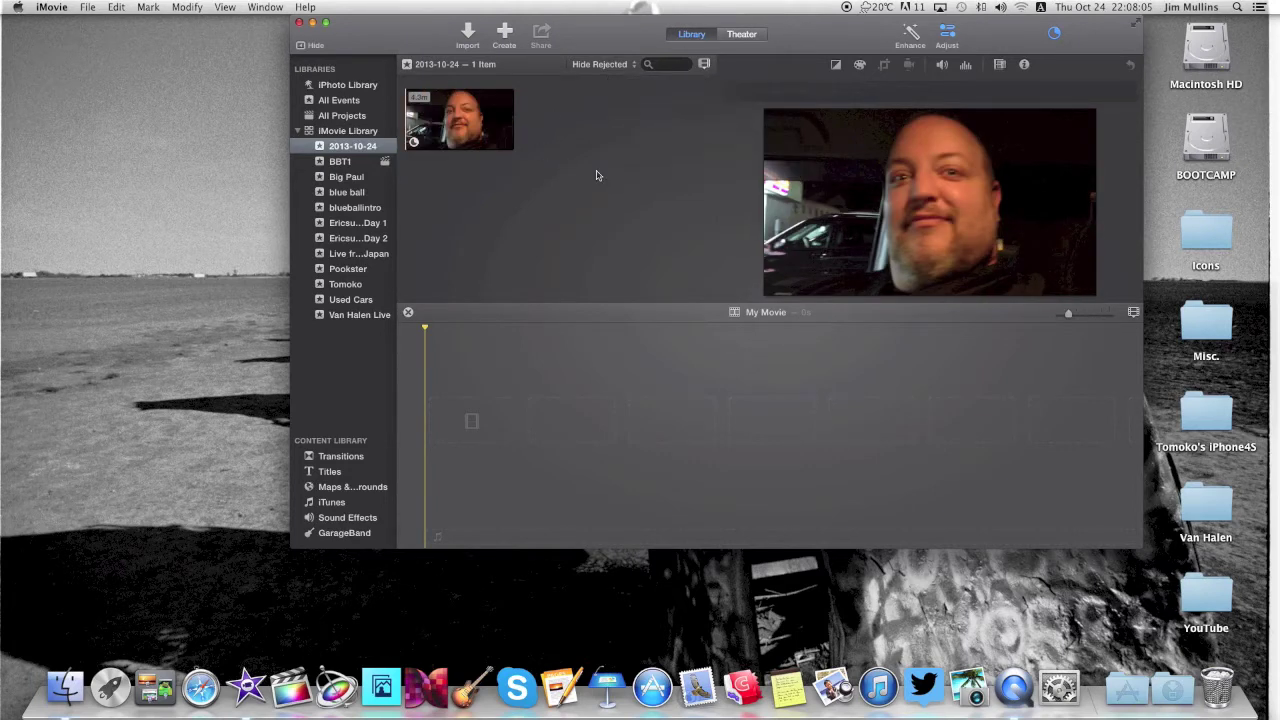
{"action": "right_click", "coordinate": [461, 118]}
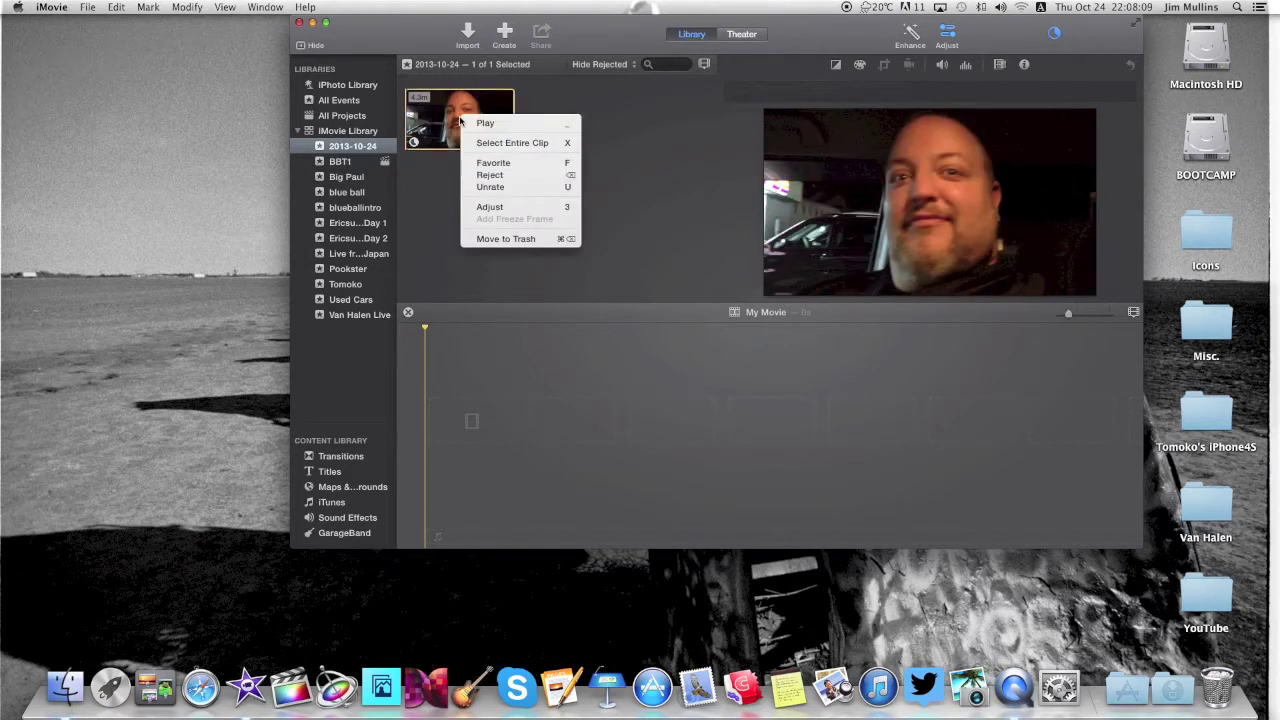
{"action": "left_click", "coordinate": [500, 146]}
{"action": "left_click", "coordinate": [611, 150]}
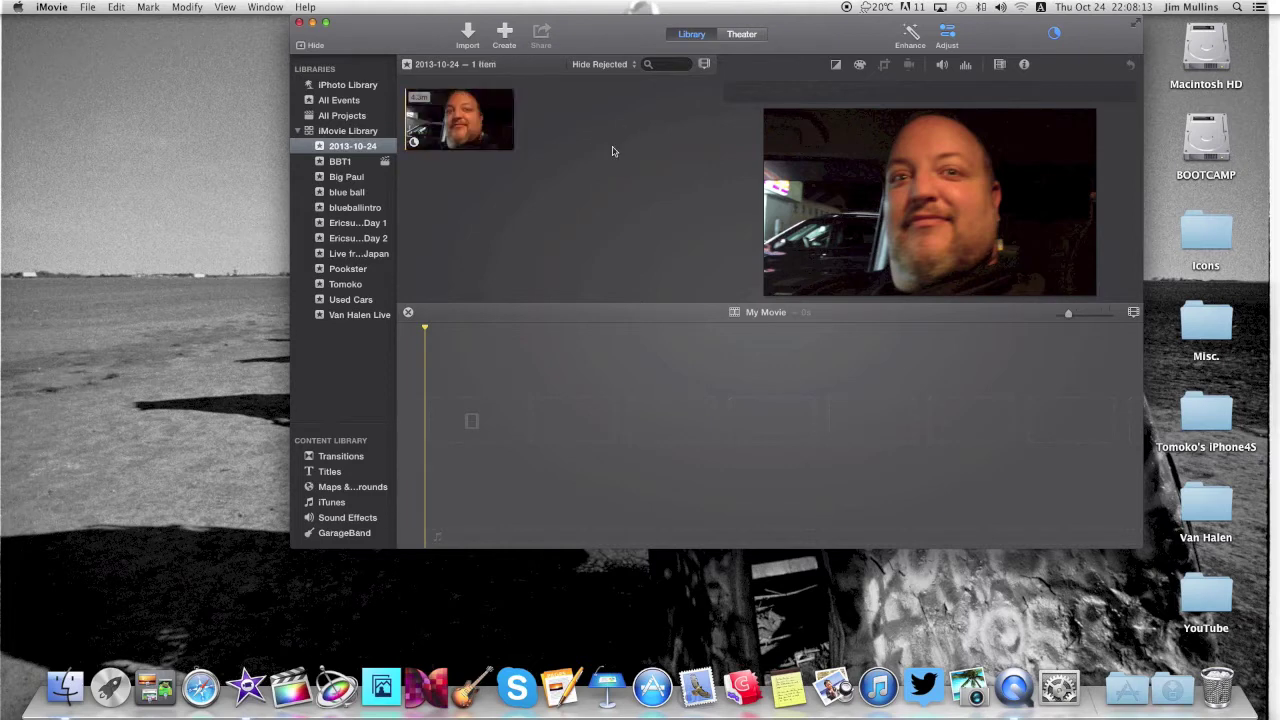
{"action": "left_click", "coordinate": [455, 130]}
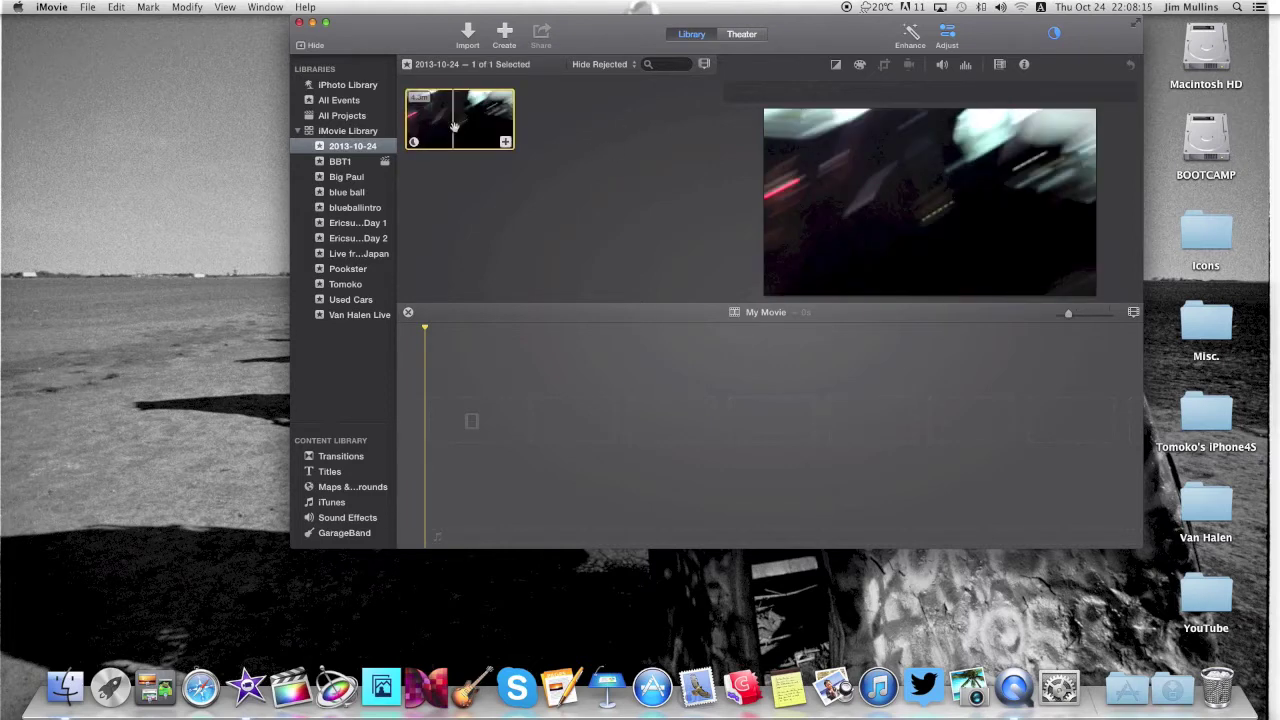
Drag the imported 2013-10-24 clip down into My Movie's empty timeline
{"action": "left_click", "coordinate": [463, 122]}
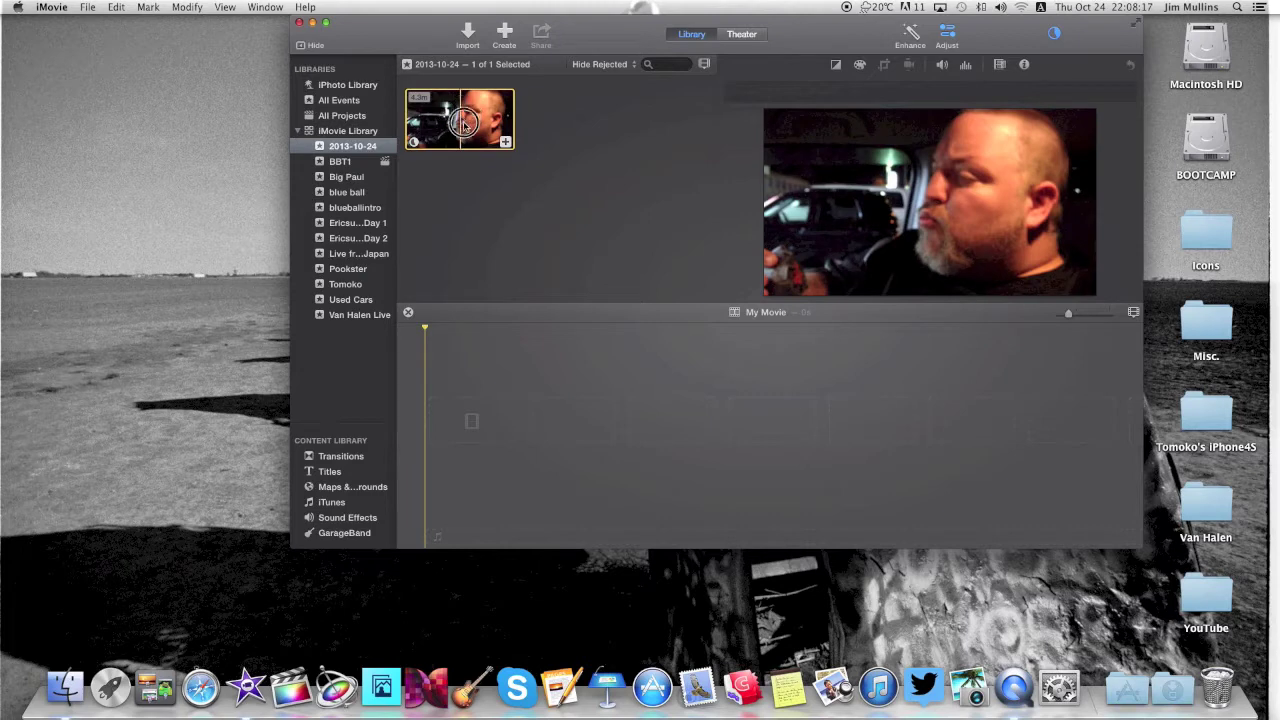
{"action": "left_click_drag", "start_coordinate": [463, 122], "coordinate": [441, 415]}
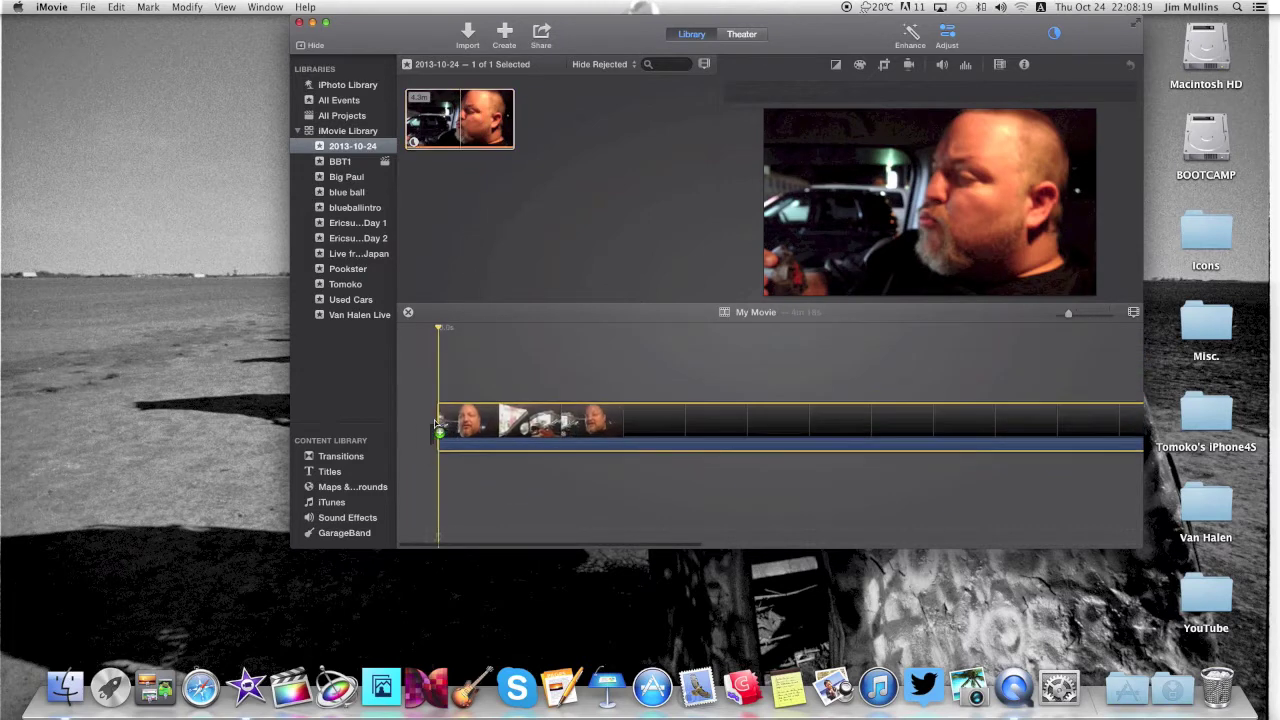
{"action": "left_click_drag", "start_coordinate": [438, 426], "coordinate": [440, 428]}
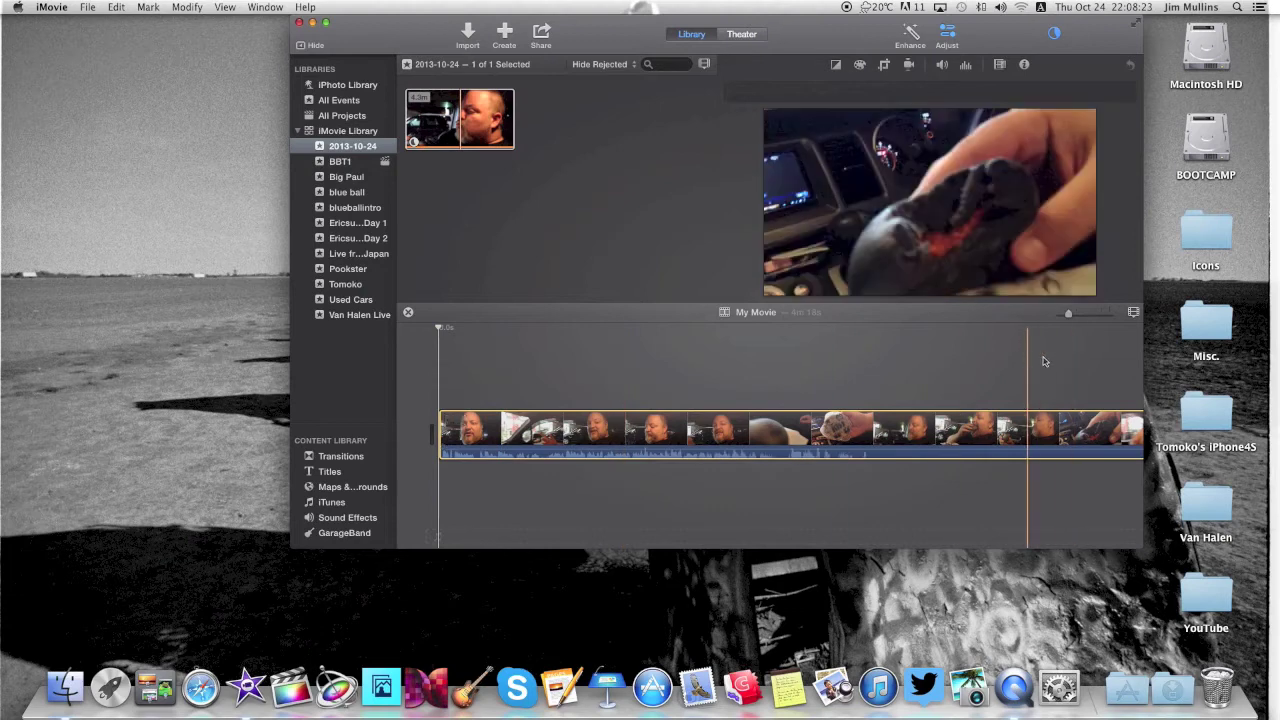
{"action": "left_click", "coordinate": [1134, 314]}
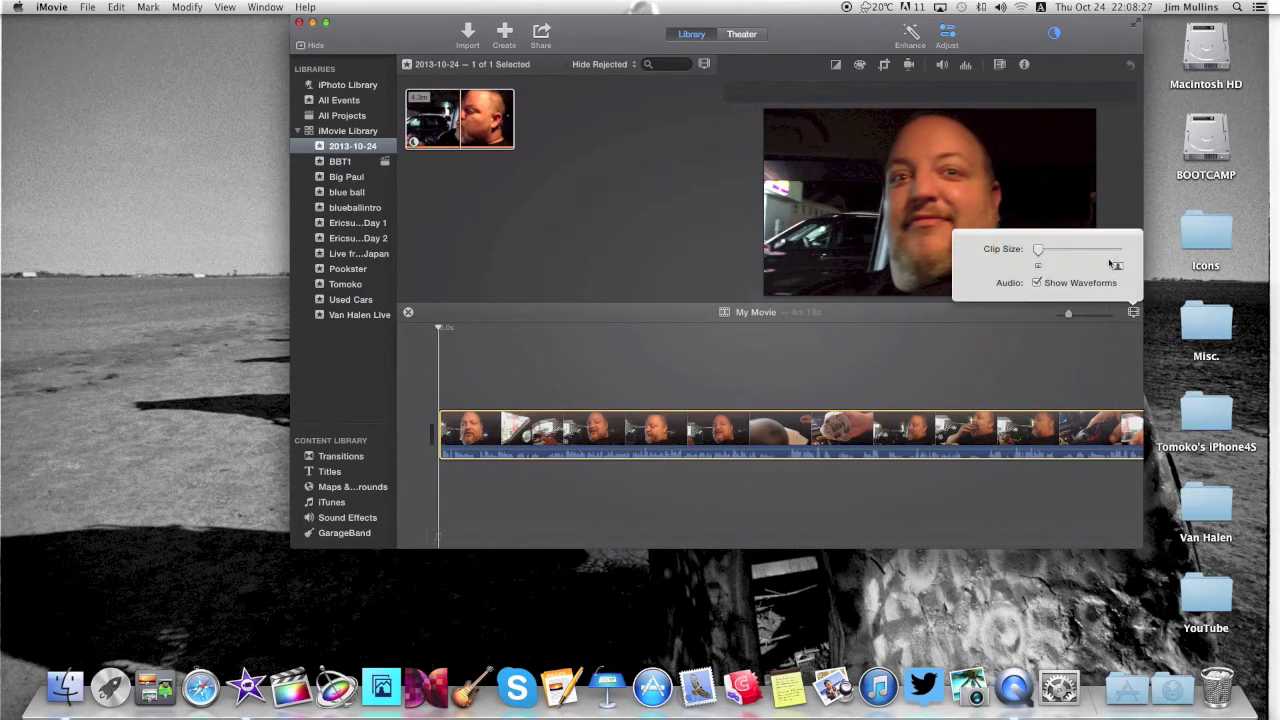
Turn off Show Waveforms in the timeline and enlarge the clip's filmstrip frames
{"action": "left_click_drag", "start_coordinate": [1040, 252], "coordinate": [1040, 288]}
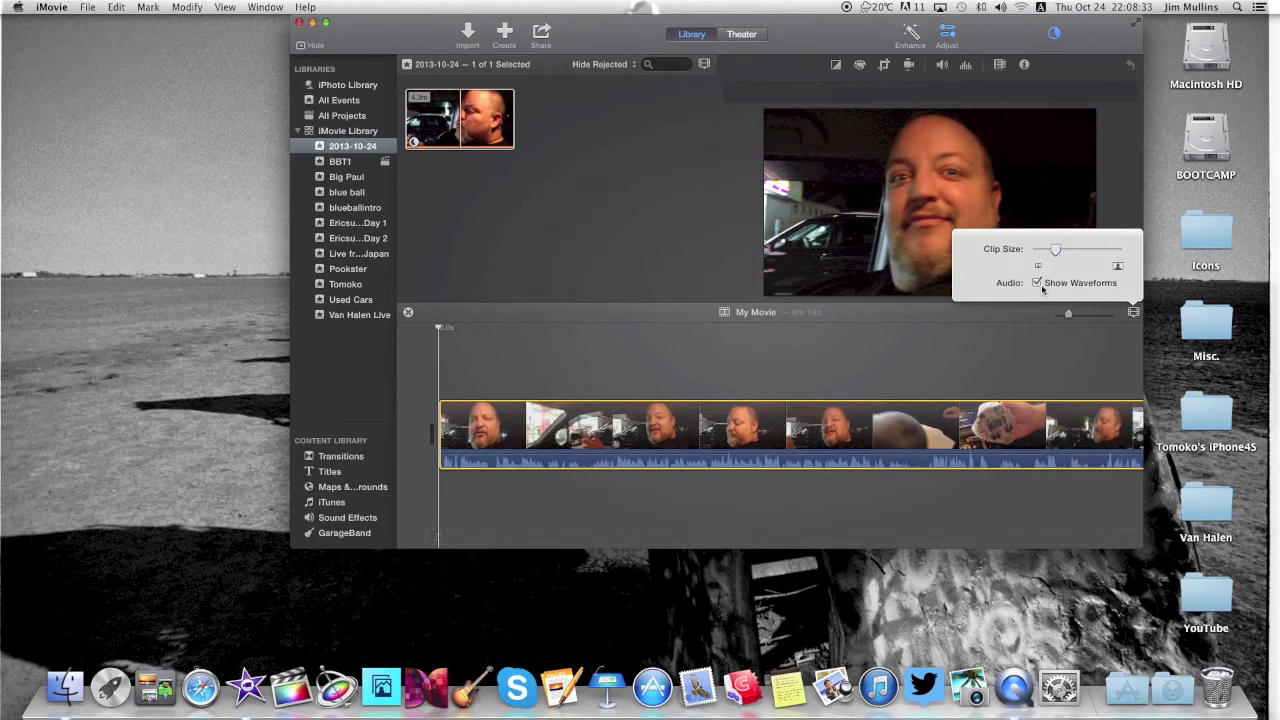
{"action": "left_click", "coordinate": [1037, 284]}
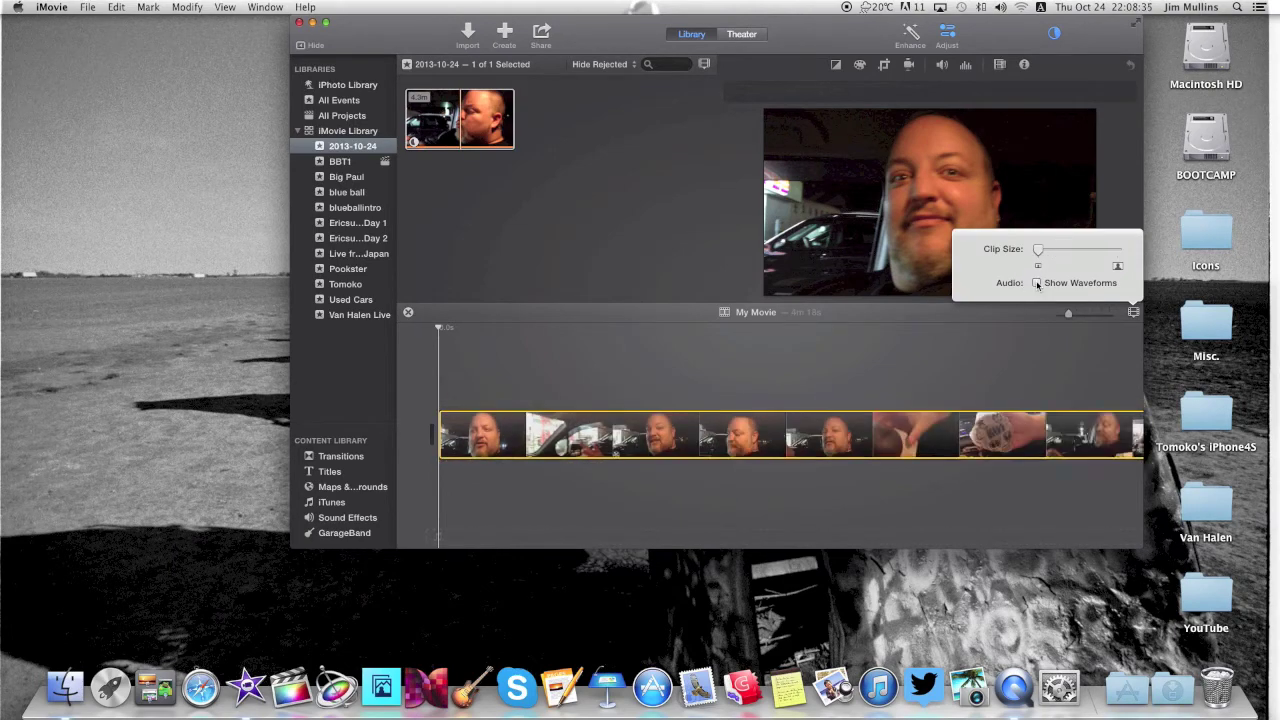
{"action": "left_click_drag", "start_coordinate": [1039, 253], "coordinate": [1053, 250]}
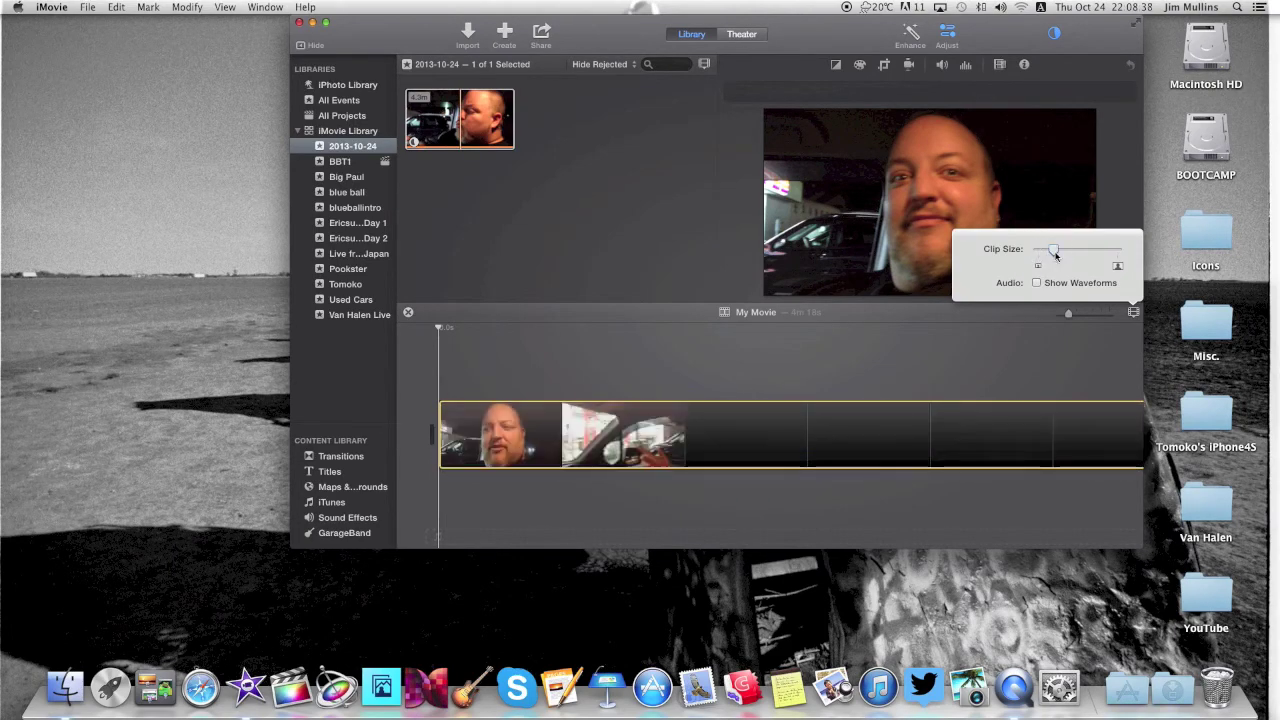
{"action": "left_click", "coordinate": [857, 354]}
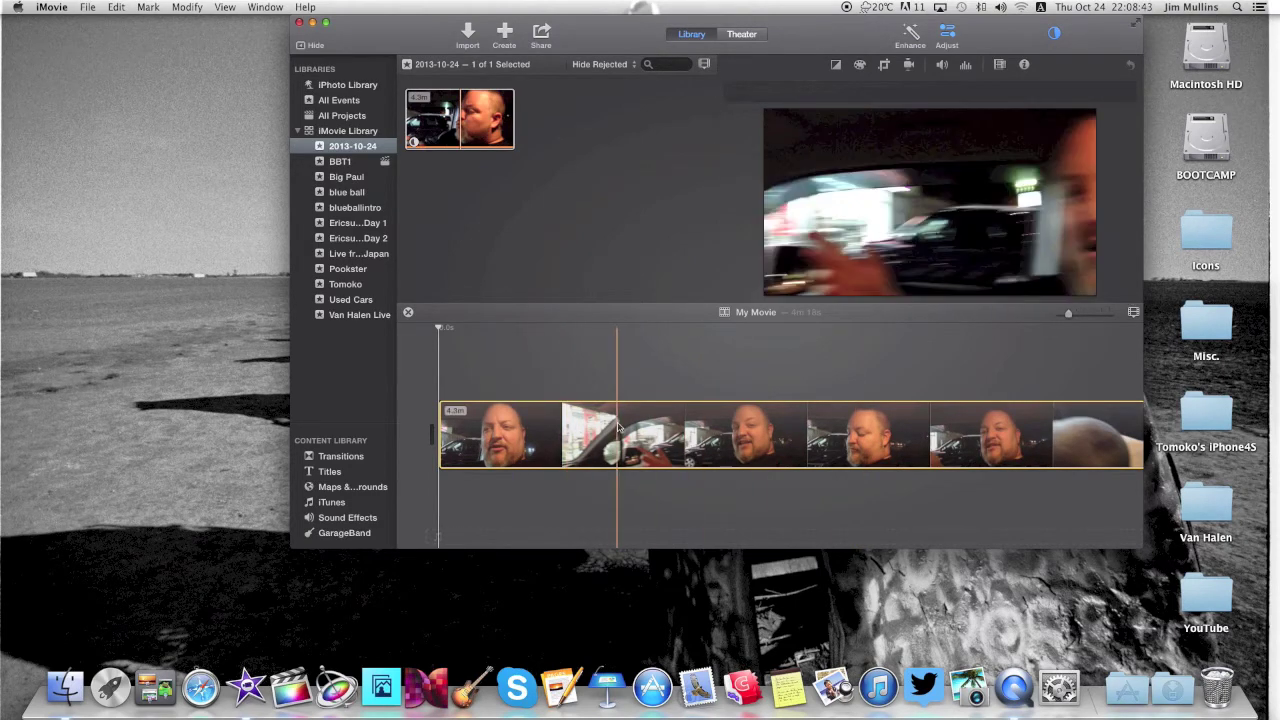
Split the My Movie timeline clip at the 22.7-second playhead with Modify > Split Clip
{"action": "right_click", "coordinate": [685, 432]}
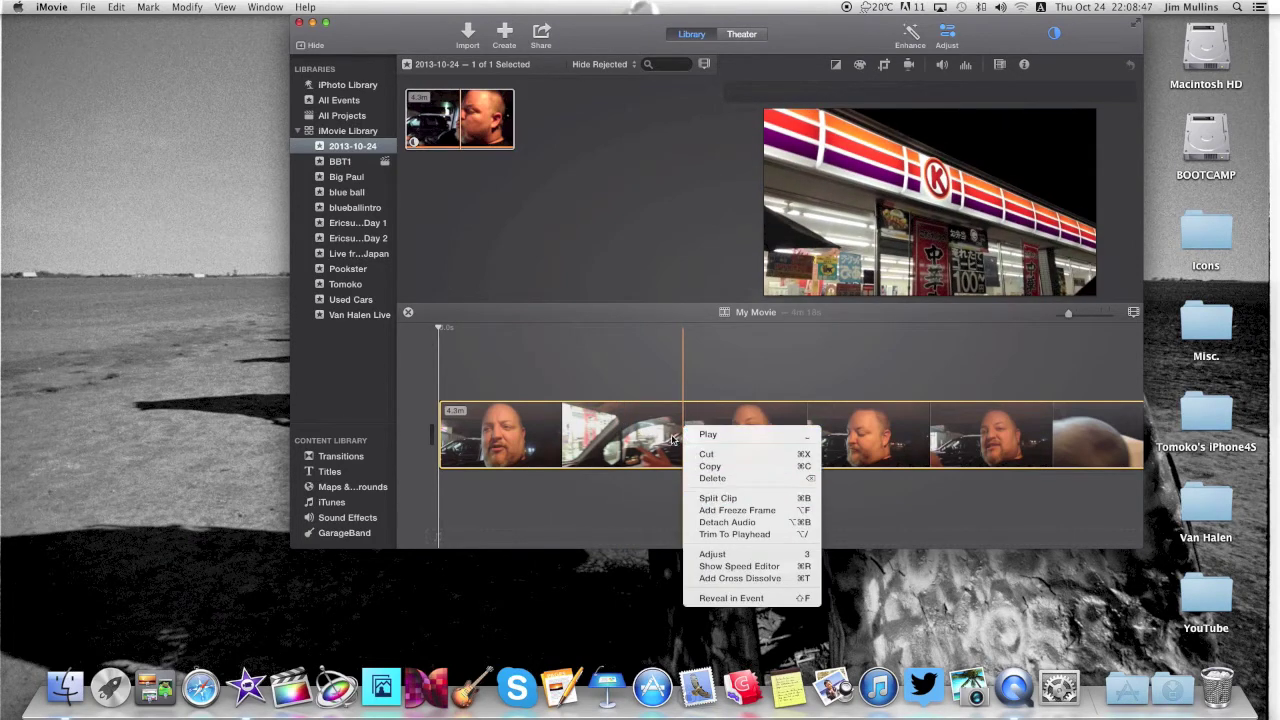
{"action": "left_click", "coordinate": [88, 9]}
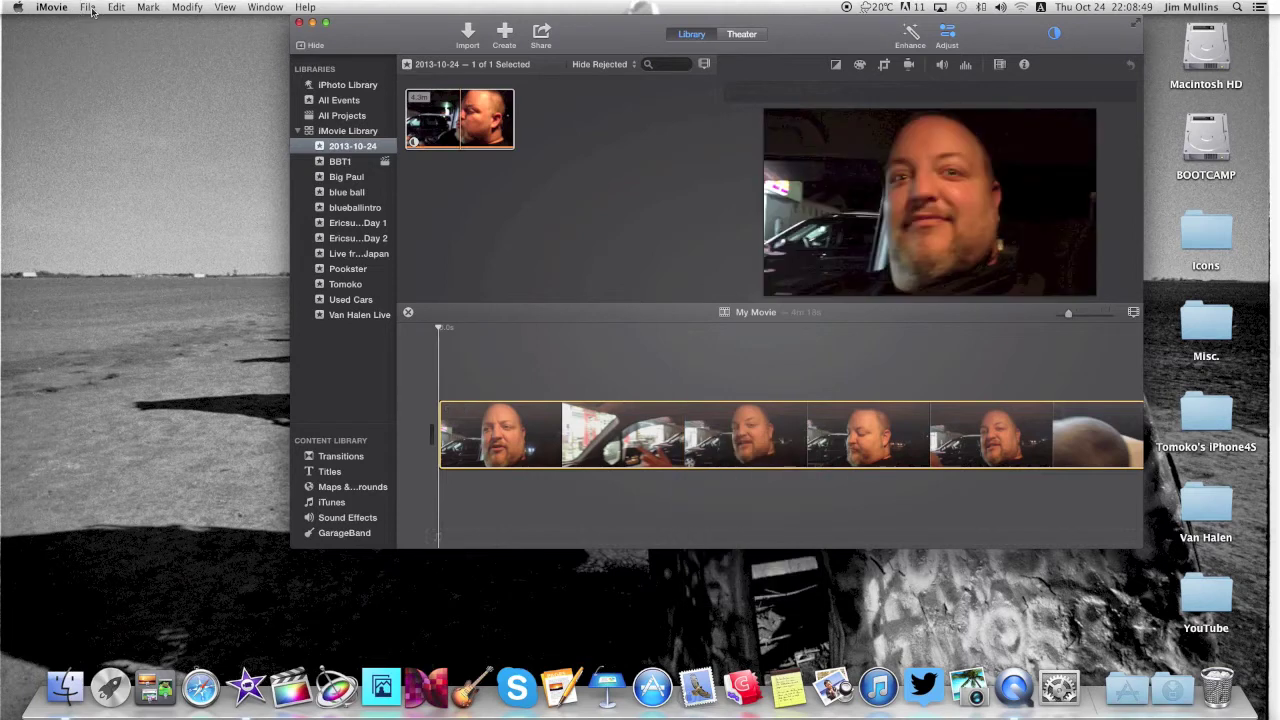
{"action": "left_click", "coordinate": [185, 8]}
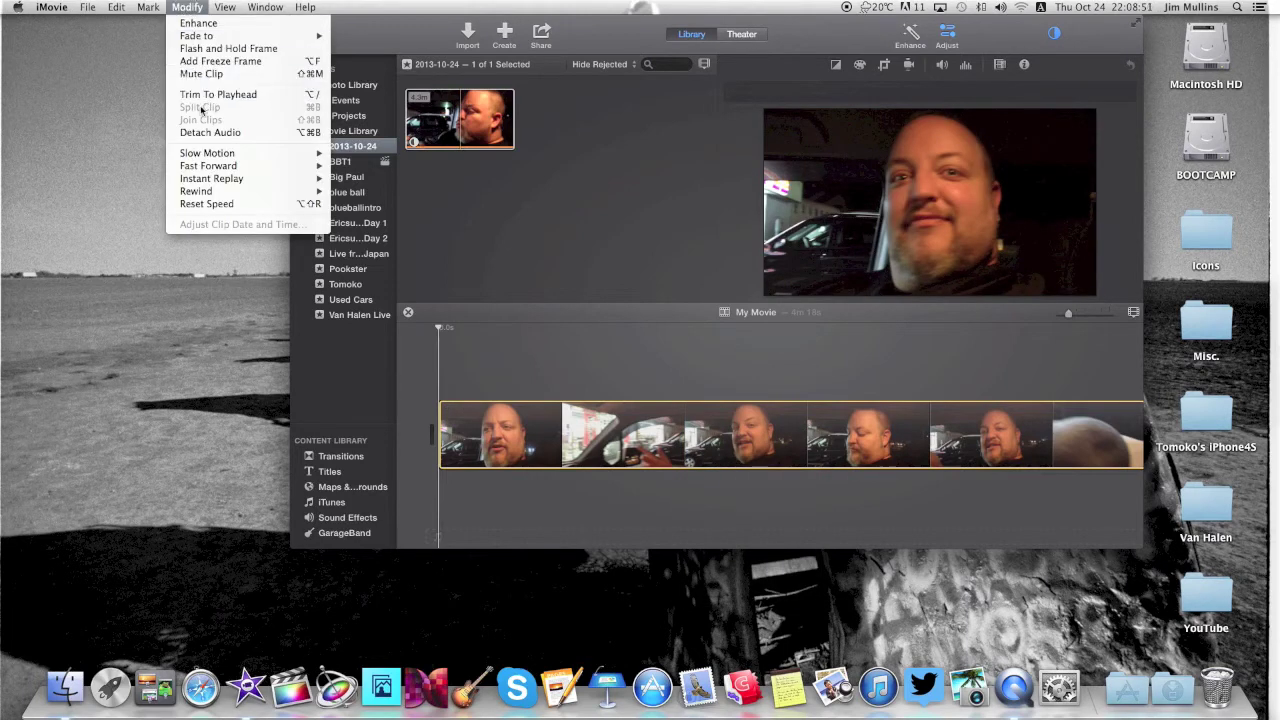
{"action": "left_click", "coordinate": [737, 436]}
{"action": "left_click", "coordinate": [183, 17]}
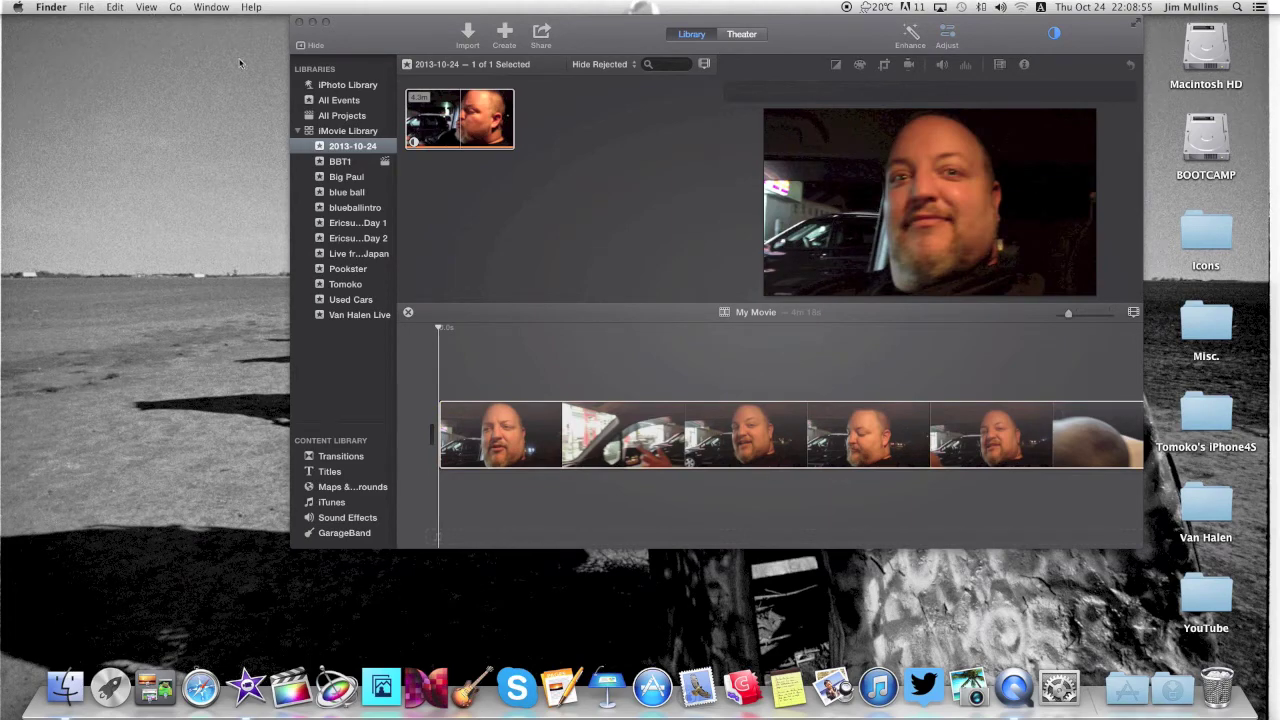
{"action": "left_click", "coordinate": [610, 44]}
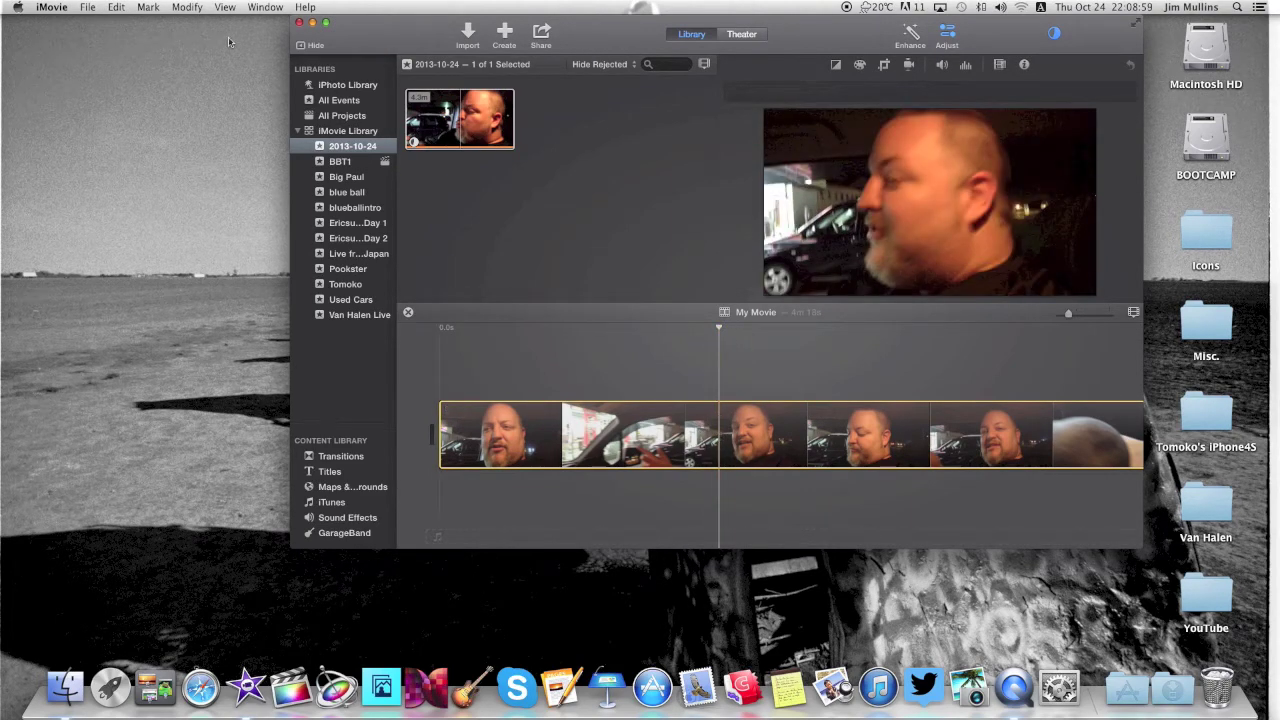
{"action": "left_click", "coordinate": [193, 9]}
{"action": "left_click", "coordinate": [205, 107]}
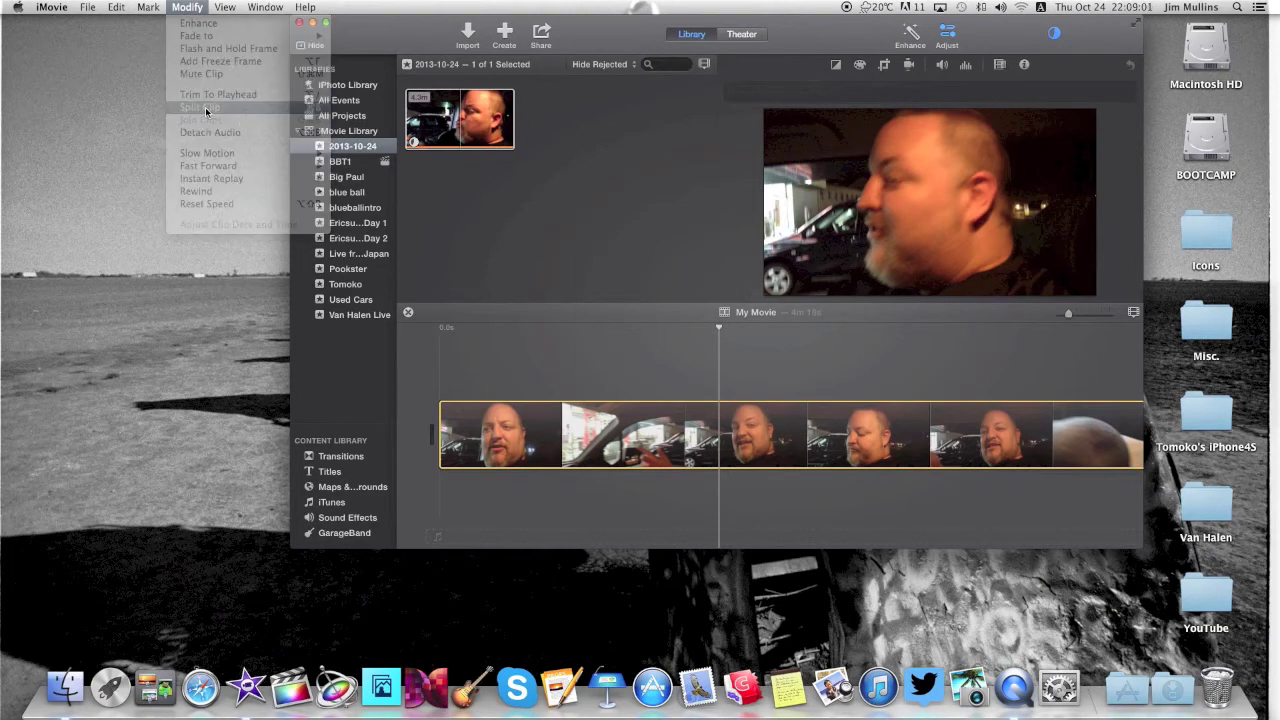
{"action": "left_click", "coordinate": [678, 367]}
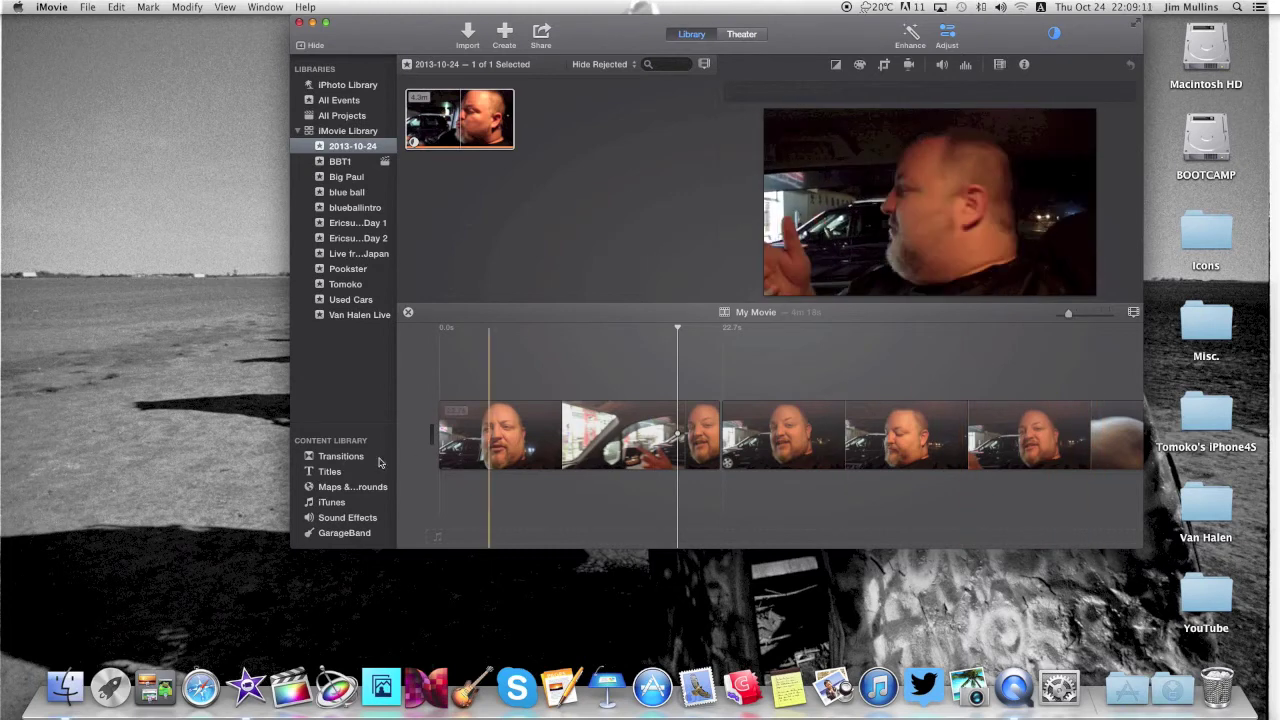
Preview the Spin In transition, then browse Titles and open Maps & Backgrounds
{"action": "left_click", "coordinate": [331, 458]}
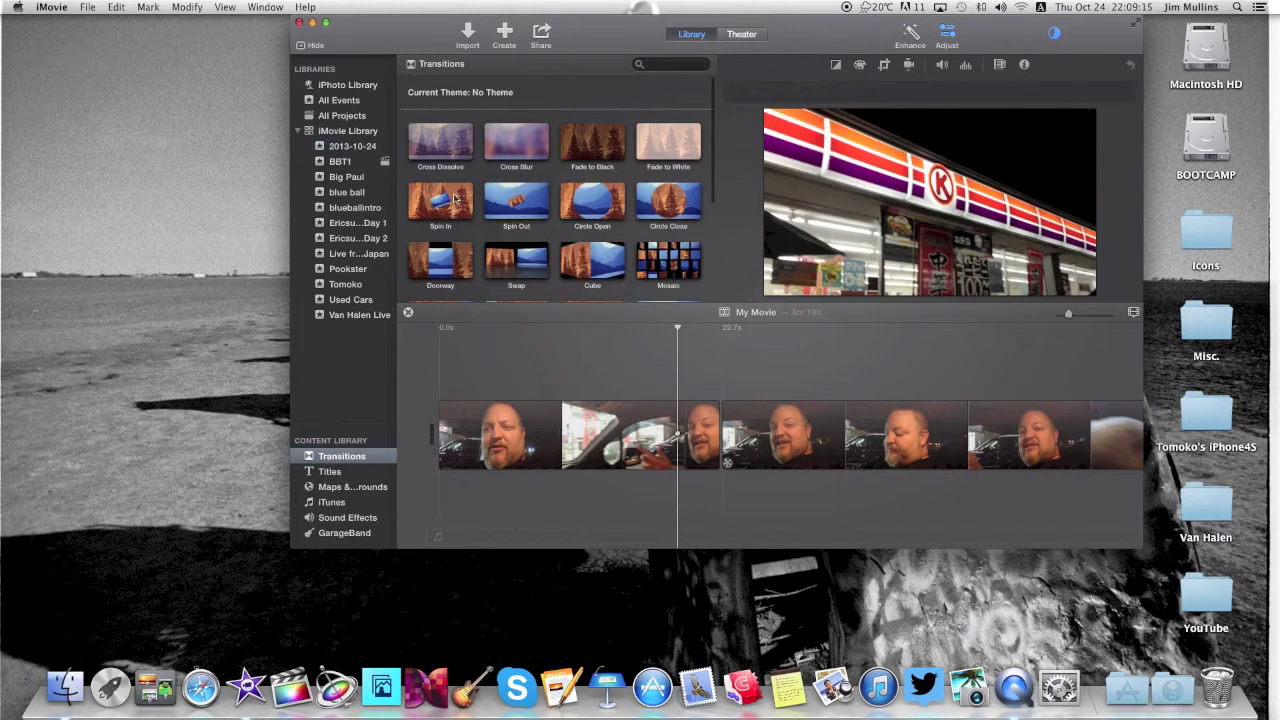
{"action": "left_click", "coordinate": [455, 200]}
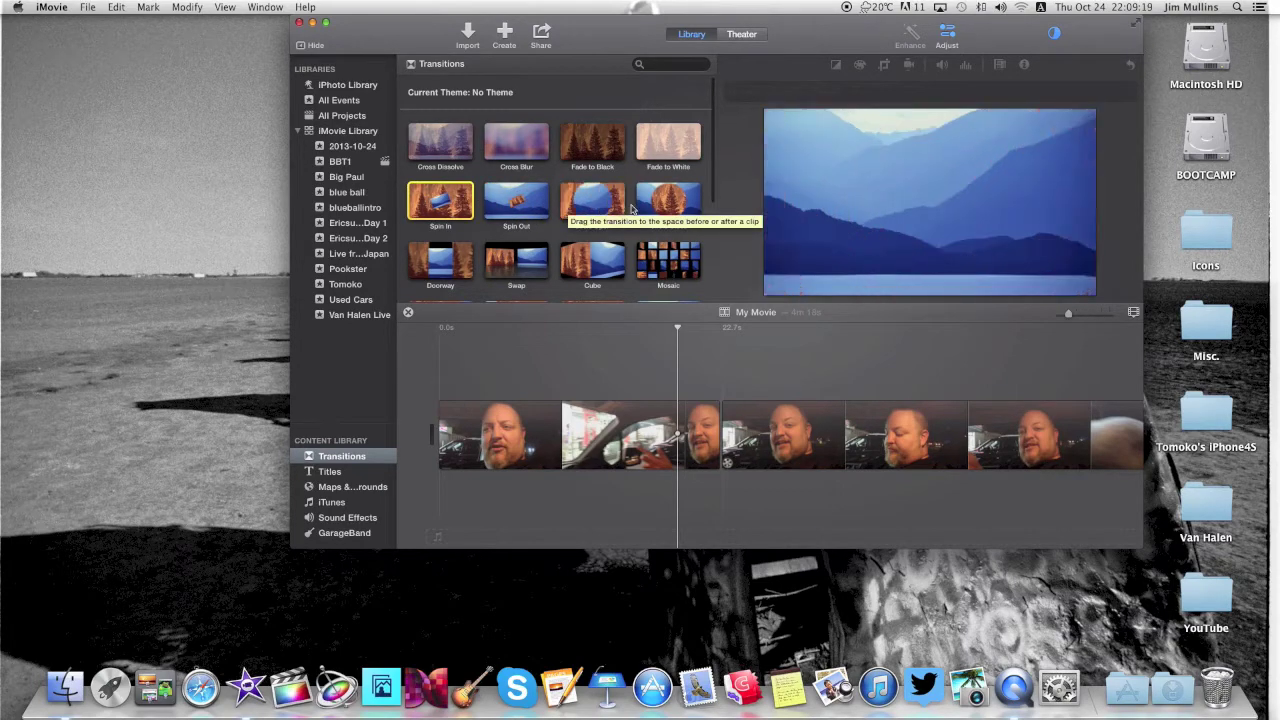
{"action": "left_click", "coordinate": [334, 474]}
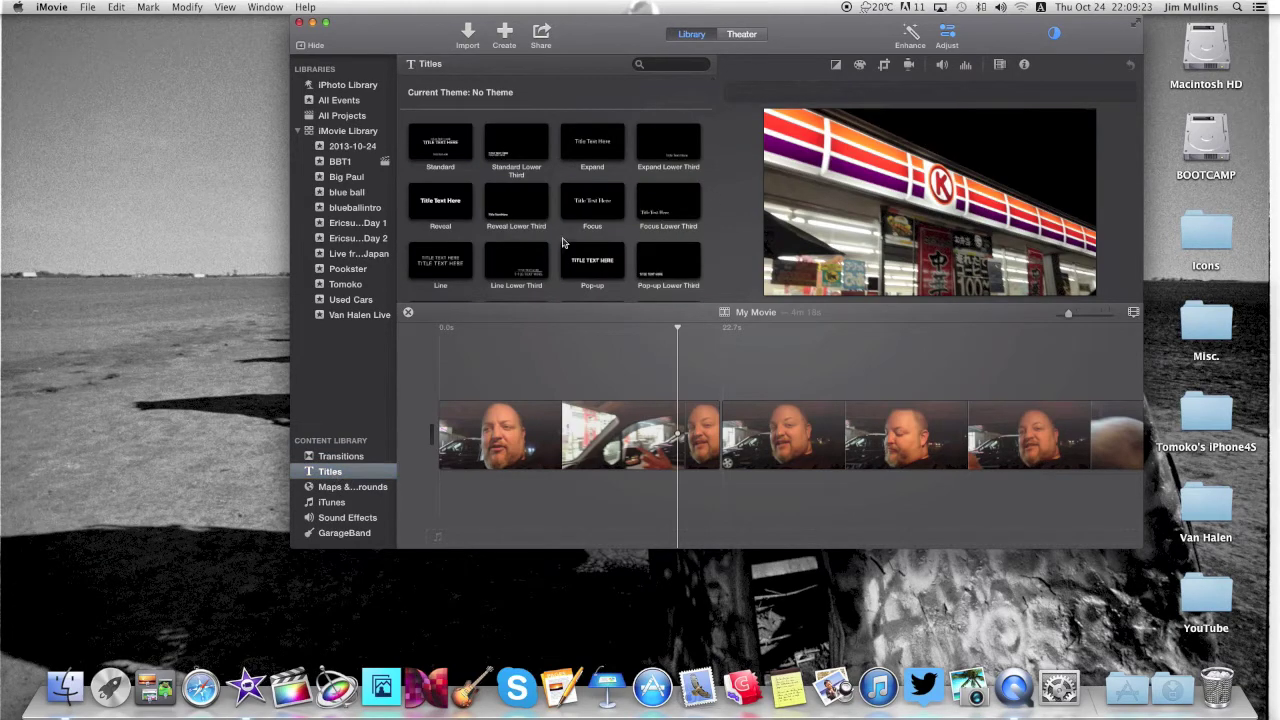
{"action": "scroll", "coordinate": [561, 243], "scroll_direction": "down", "scroll_amount": 5}
{"action": "scroll", "coordinate": [561, 243], "scroll_direction": "up", "scroll_amount": 6}
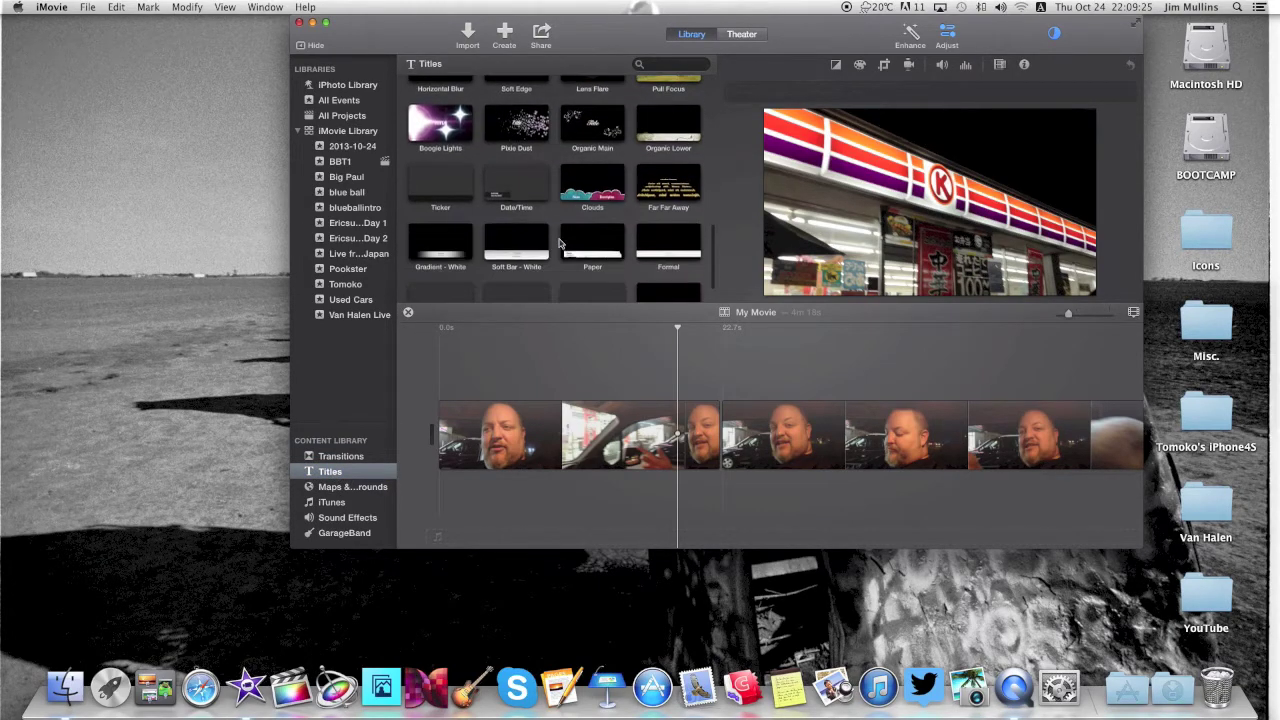
{"action": "left_click", "coordinate": [332, 488]}
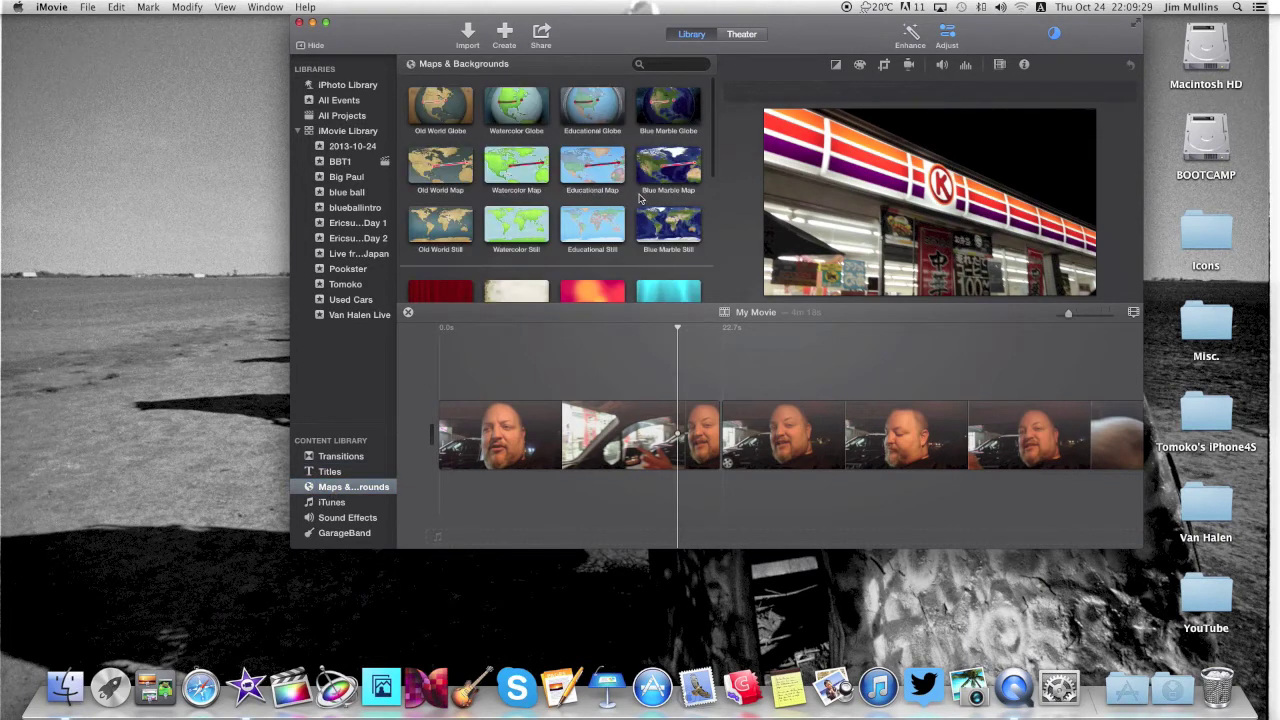
{"action": "scroll", "coordinate": [631, 195], "scroll_direction": "down", "scroll_amount": 3}
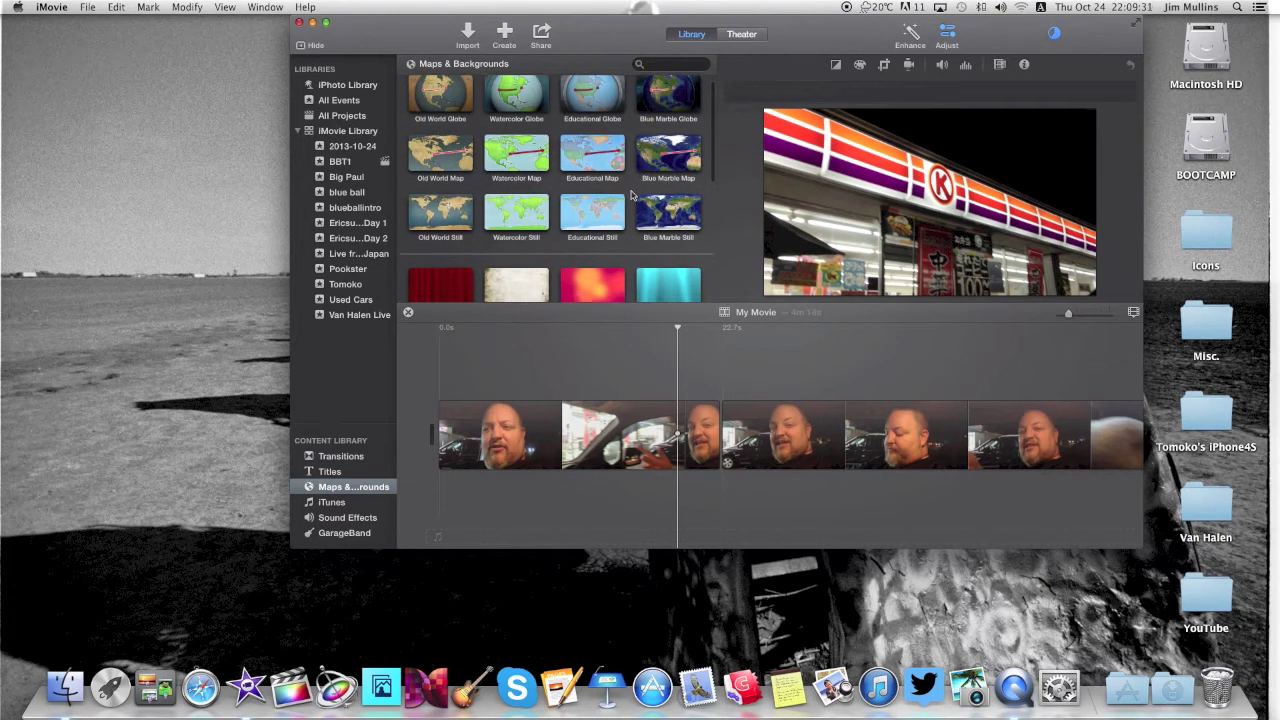
{"action": "scroll", "coordinate": [631, 195], "scroll_direction": "down", "scroll_amount": 5}
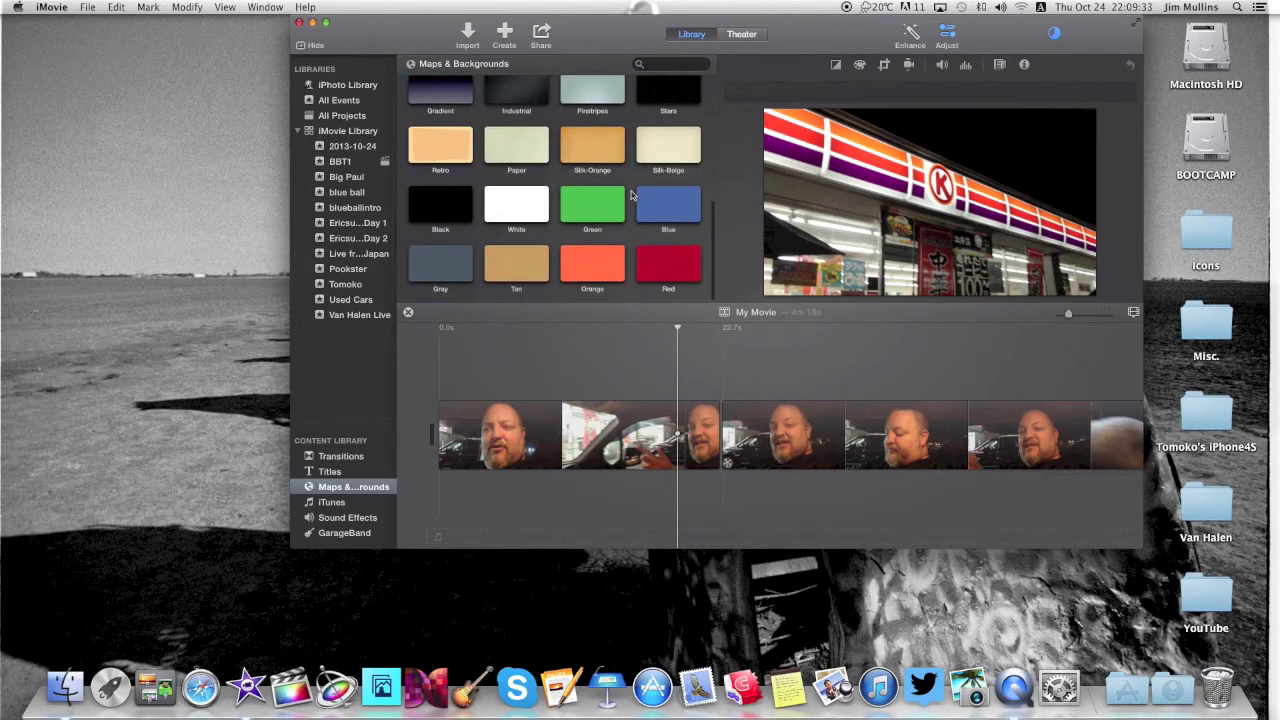
{"action": "scroll", "coordinate": [631, 195], "scroll_direction": "up", "scroll_amount": 5}
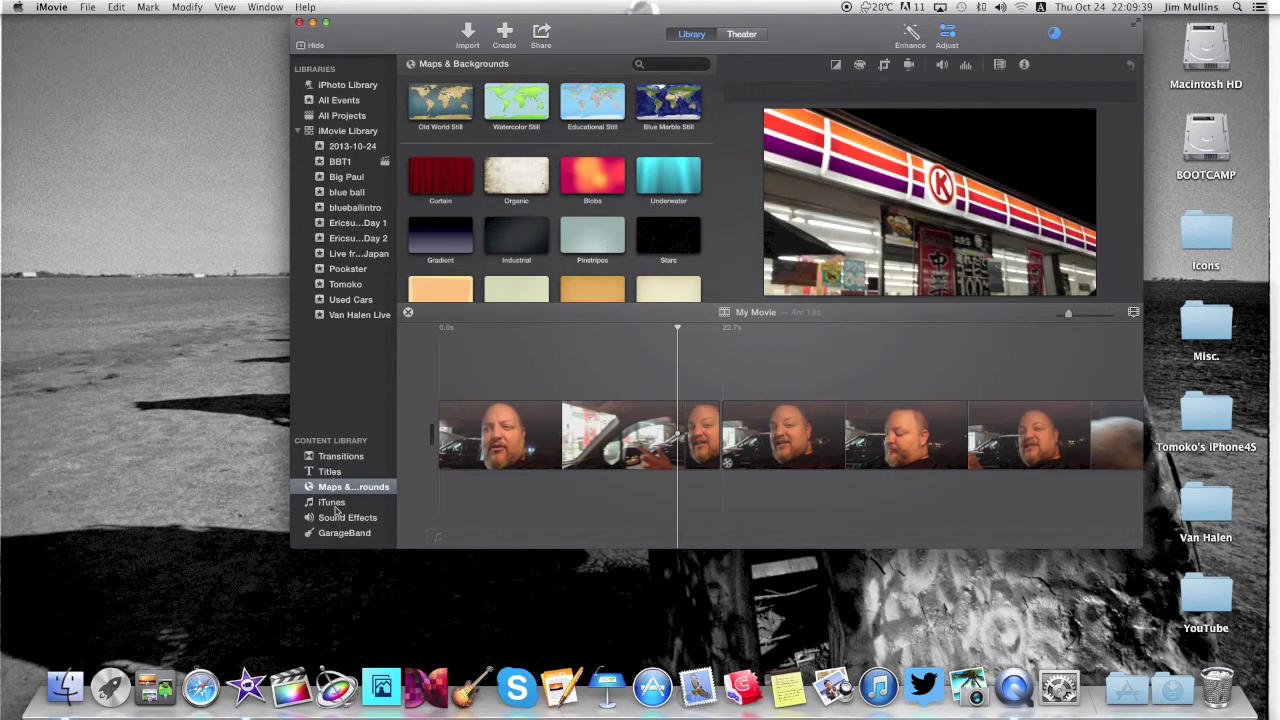
{"action": "left_click", "coordinate": [332, 503]}
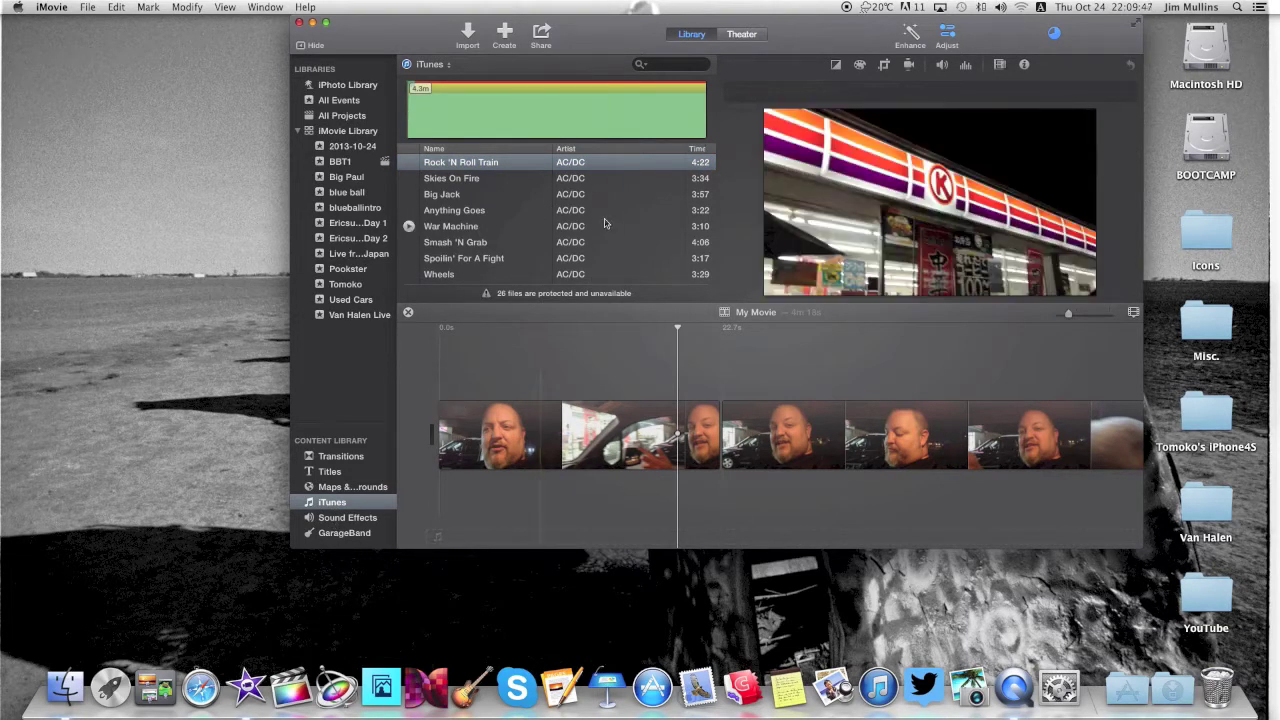
Scroll down through the iTunes song list in the media browser
{"action": "scroll", "coordinate": [600, 222], "scroll_direction": "down", "scroll_amount": 10}
{"action": "scroll", "coordinate": [597, 222], "scroll_direction": "down", "scroll_amount": 15}
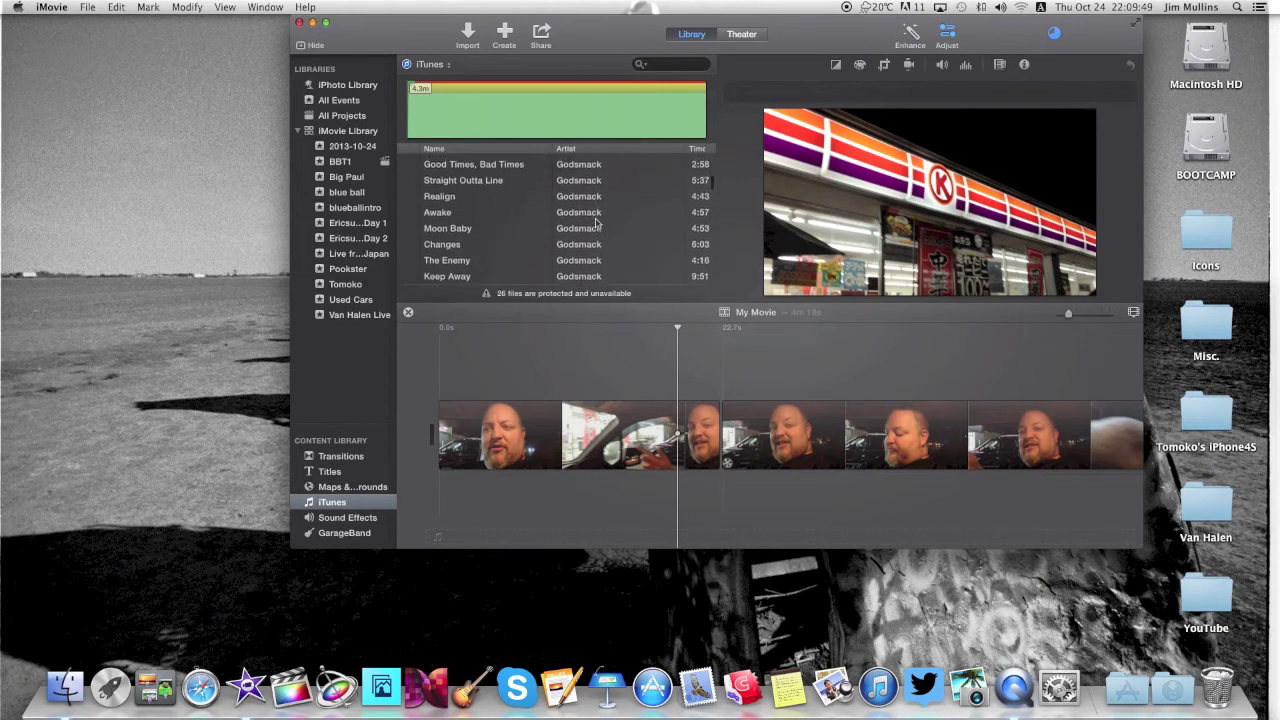
Open Sound Effects, preview Gun Hit FX 02, then select Hammer FX and the GarageBand collection
{"action": "left_click", "coordinate": [338, 518]}
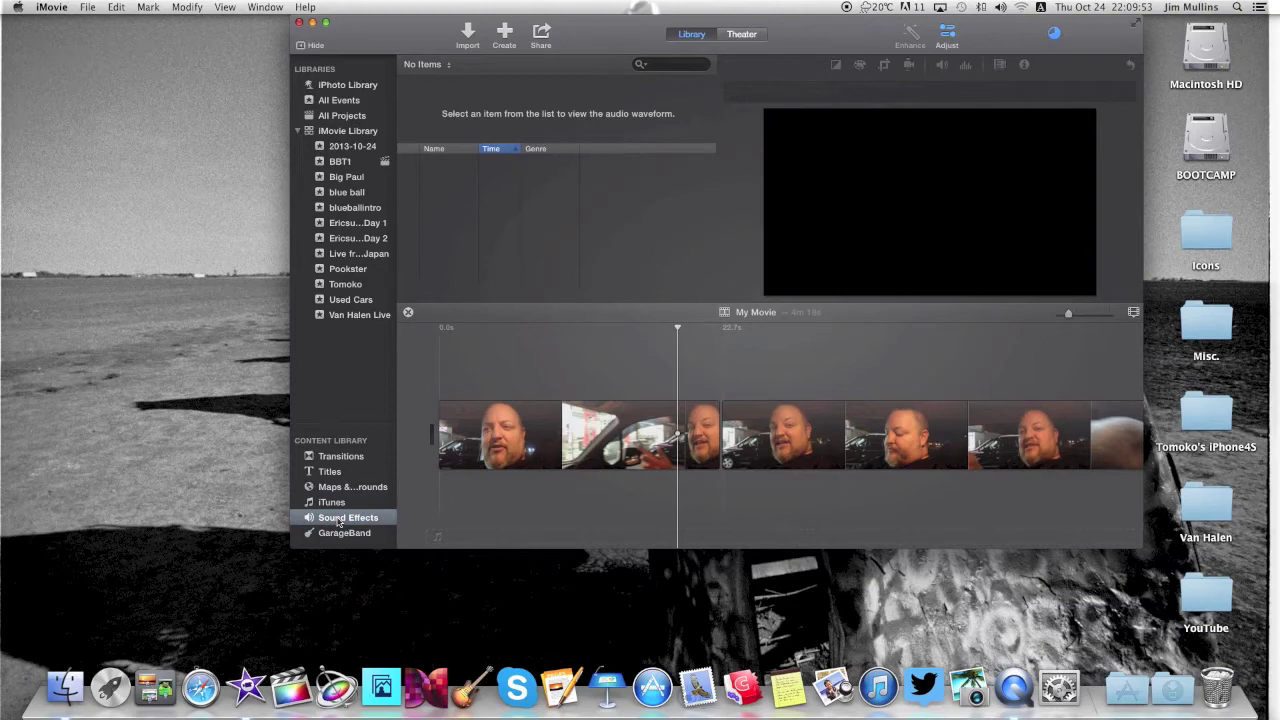
{"action": "scroll", "coordinate": [522, 225], "scroll_direction": "down", "scroll_amount": 10}
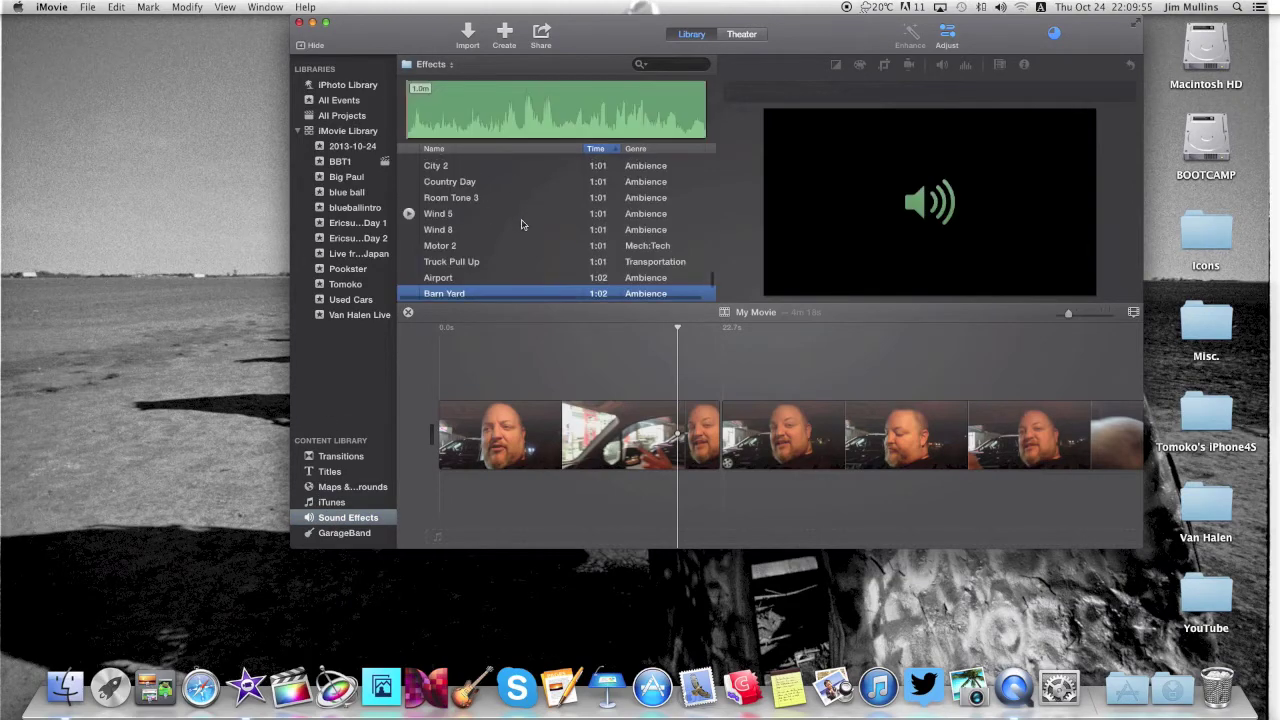
{"action": "scroll", "coordinate": [522, 225], "scroll_direction": "up", "scroll_amount": 10}
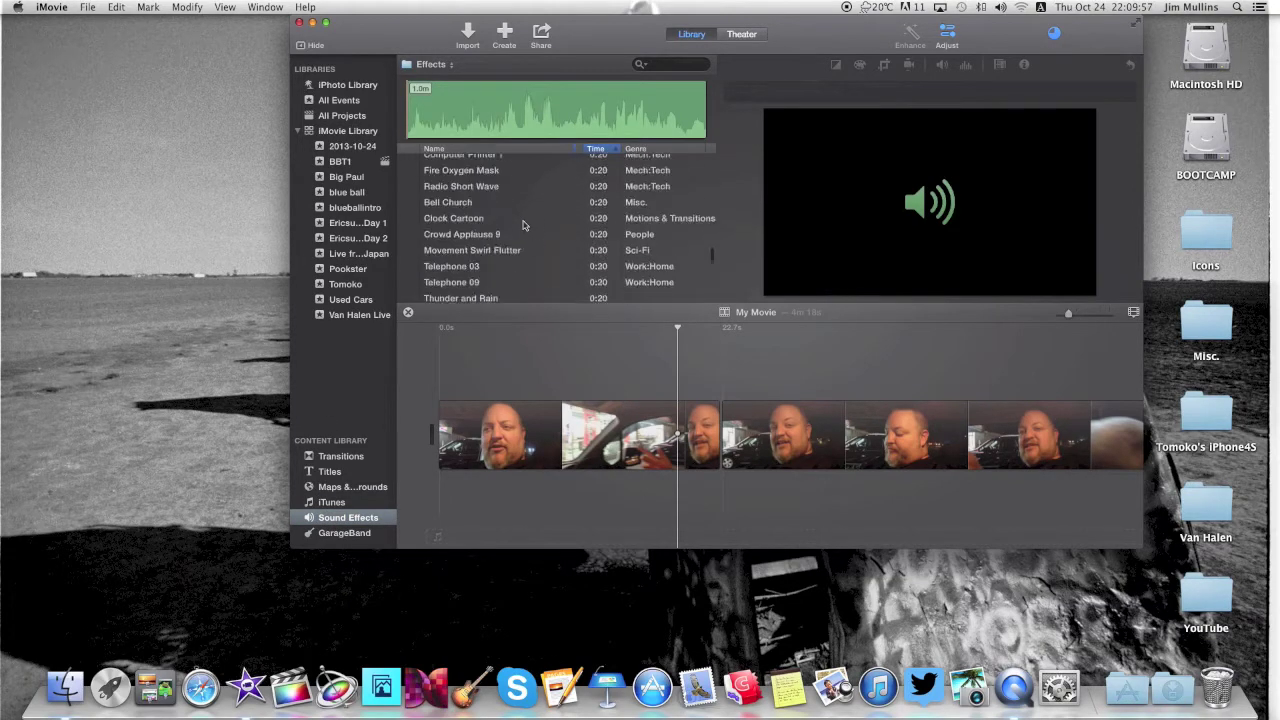
{"action": "scroll", "coordinate": [522, 225], "scroll_direction": "up", "scroll_amount": 10}
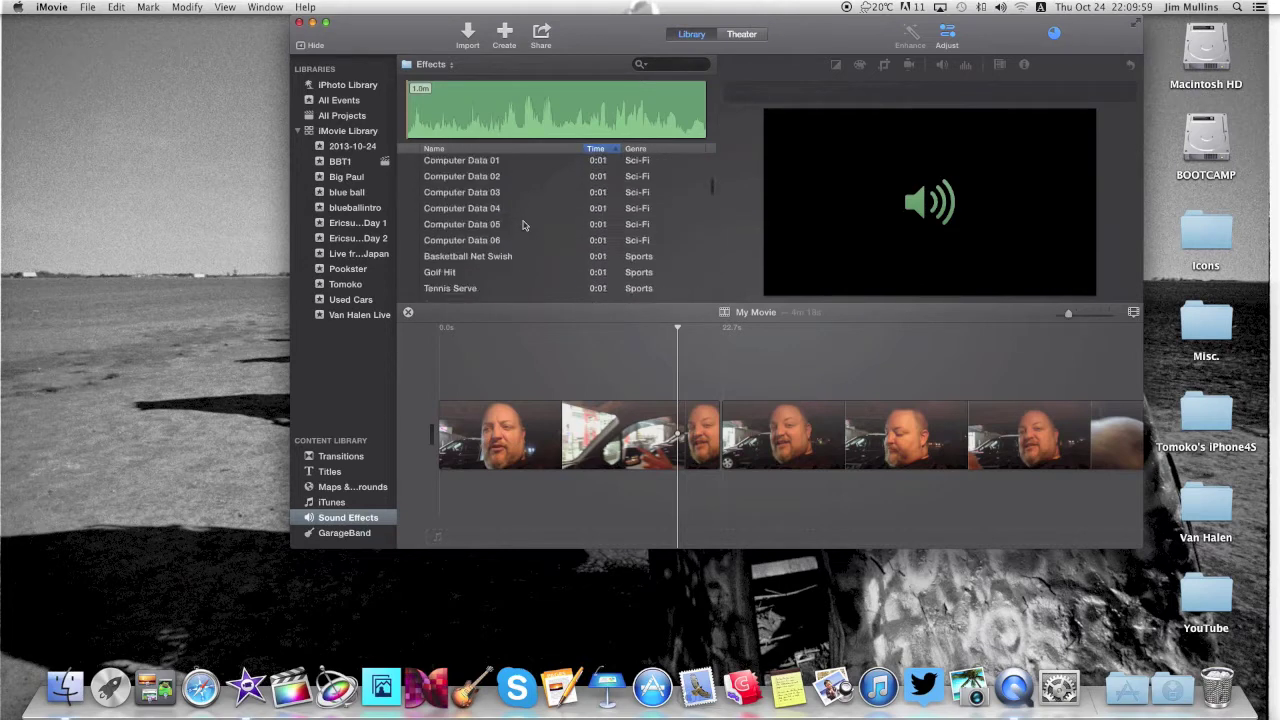
{"action": "scroll", "coordinate": [522, 225], "scroll_direction": "down", "scroll_amount": 10}
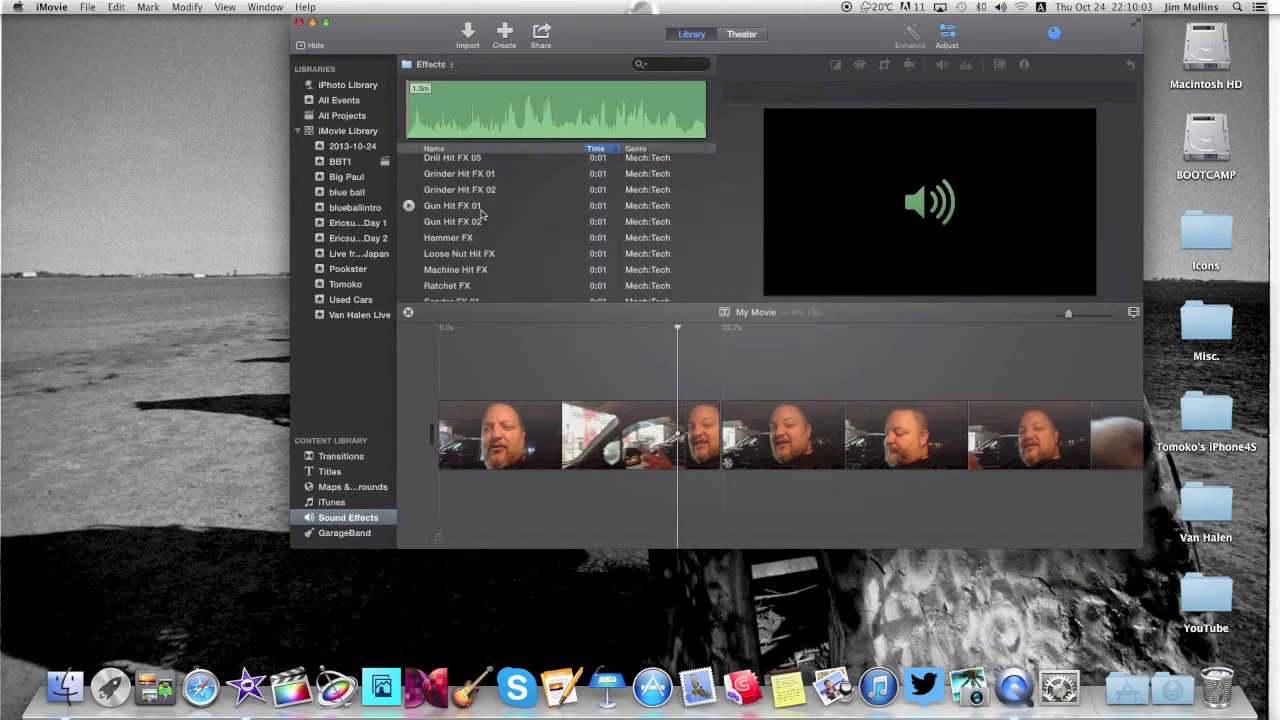
{"action": "left_click", "coordinate": [433, 229]}
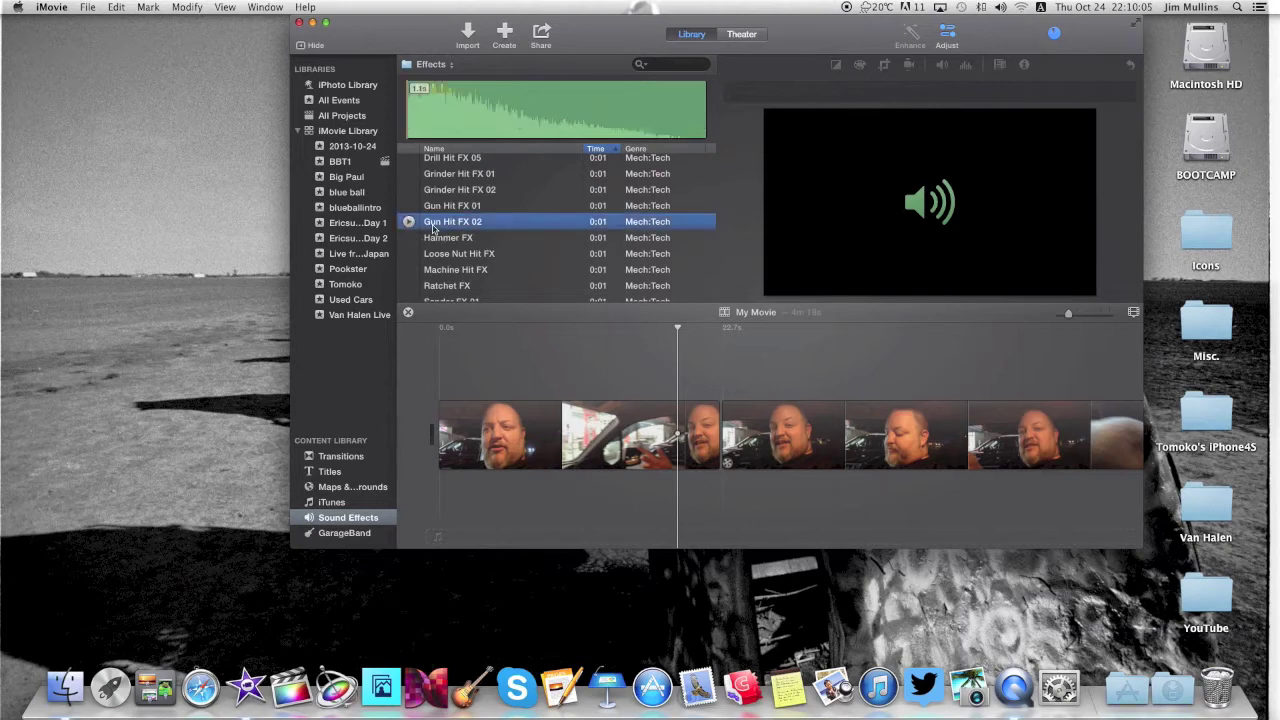
{"action": "left_click", "coordinate": [409, 222]}
{"action": "left_click", "coordinate": [440, 241]}
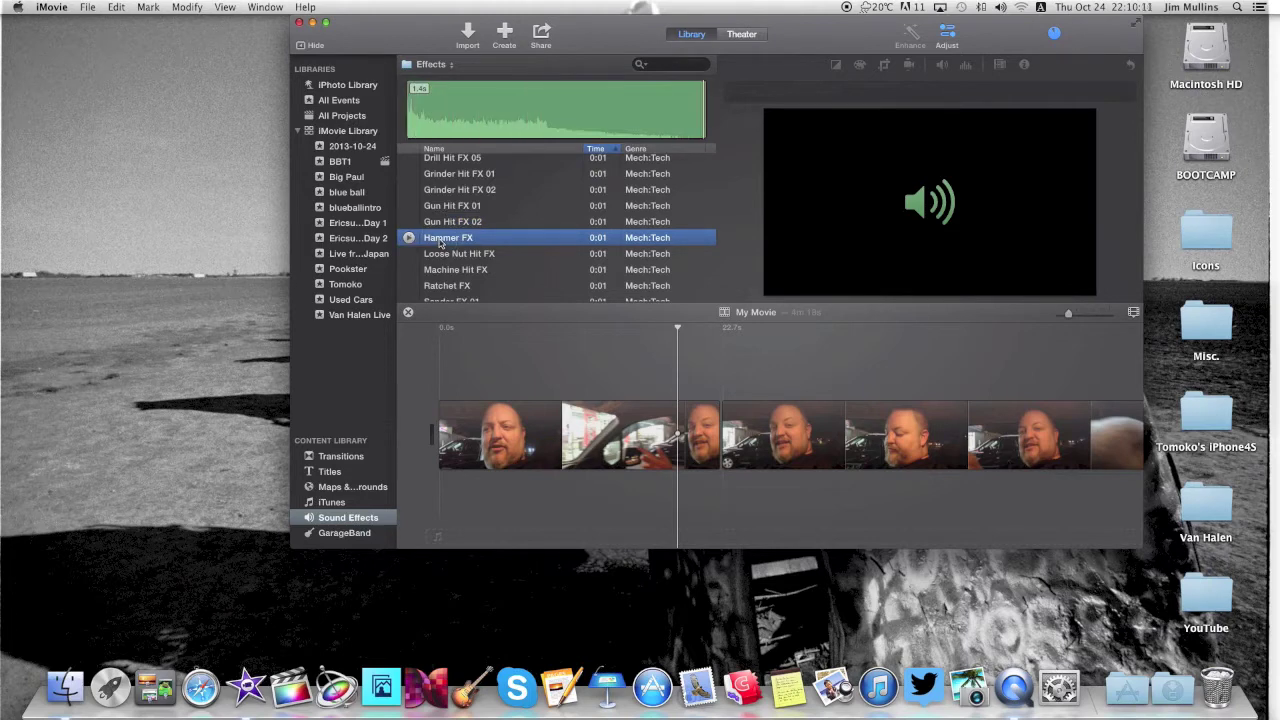
{"action": "left_click", "coordinate": [347, 533]}
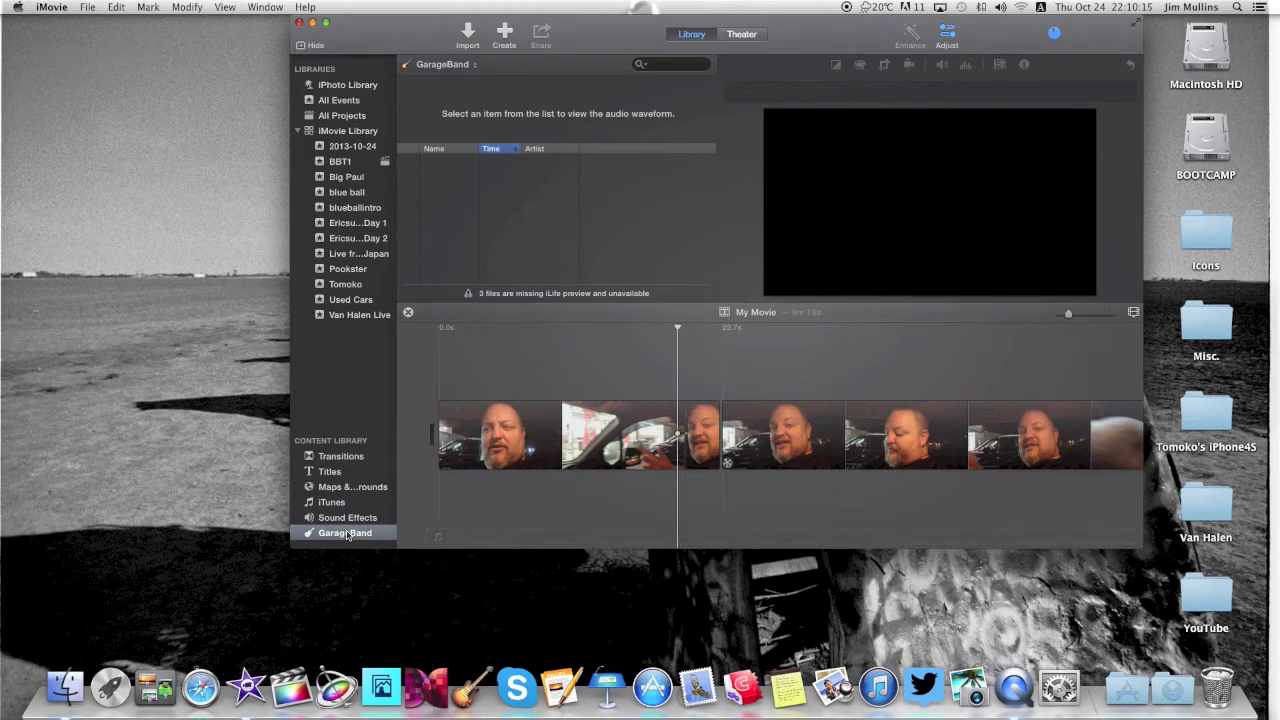
Show Titles, dismiss the Import Complete notice, and drag the Standard title onto the first clip
{"action": "left_click", "coordinate": [330, 472]}
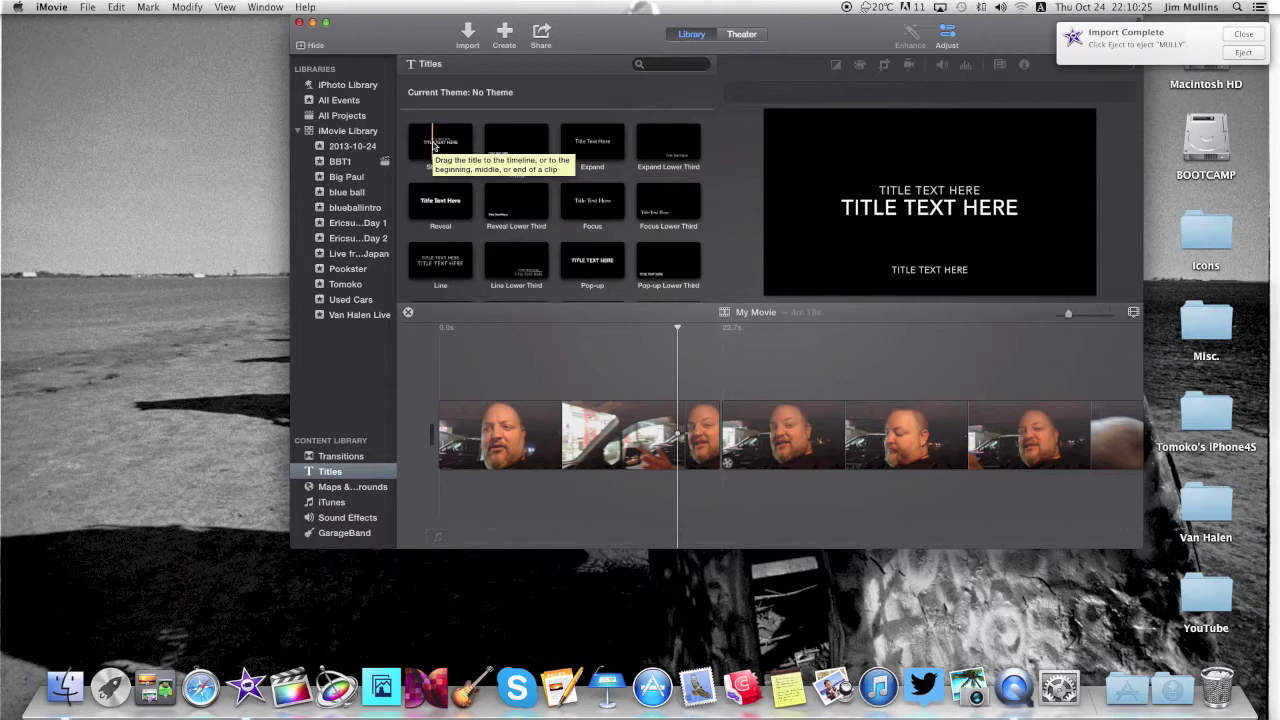
{"action": "left_click", "coordinate": [1243, 36]}
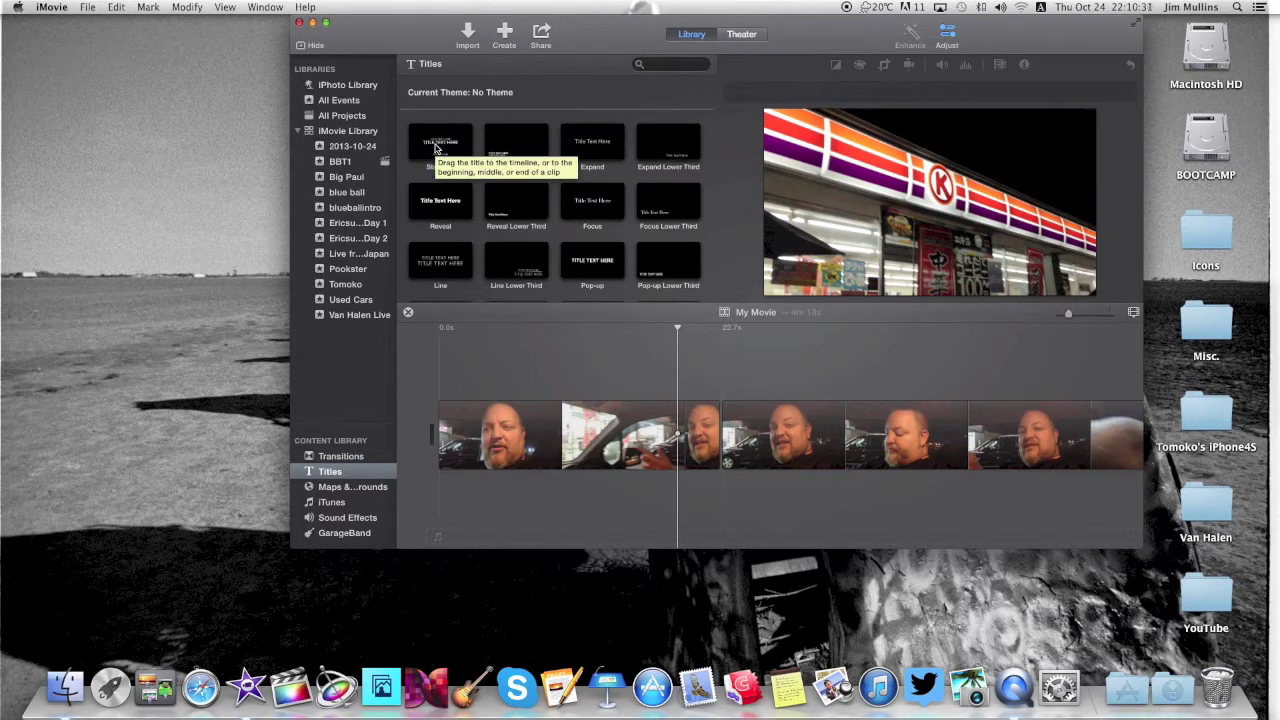
{"action": "left_click", "coordinate": [435, 149]}
{"action": "scroll", "coordinate": [435, 149], "scroll_direction": "down", "scroll_amount": 4}
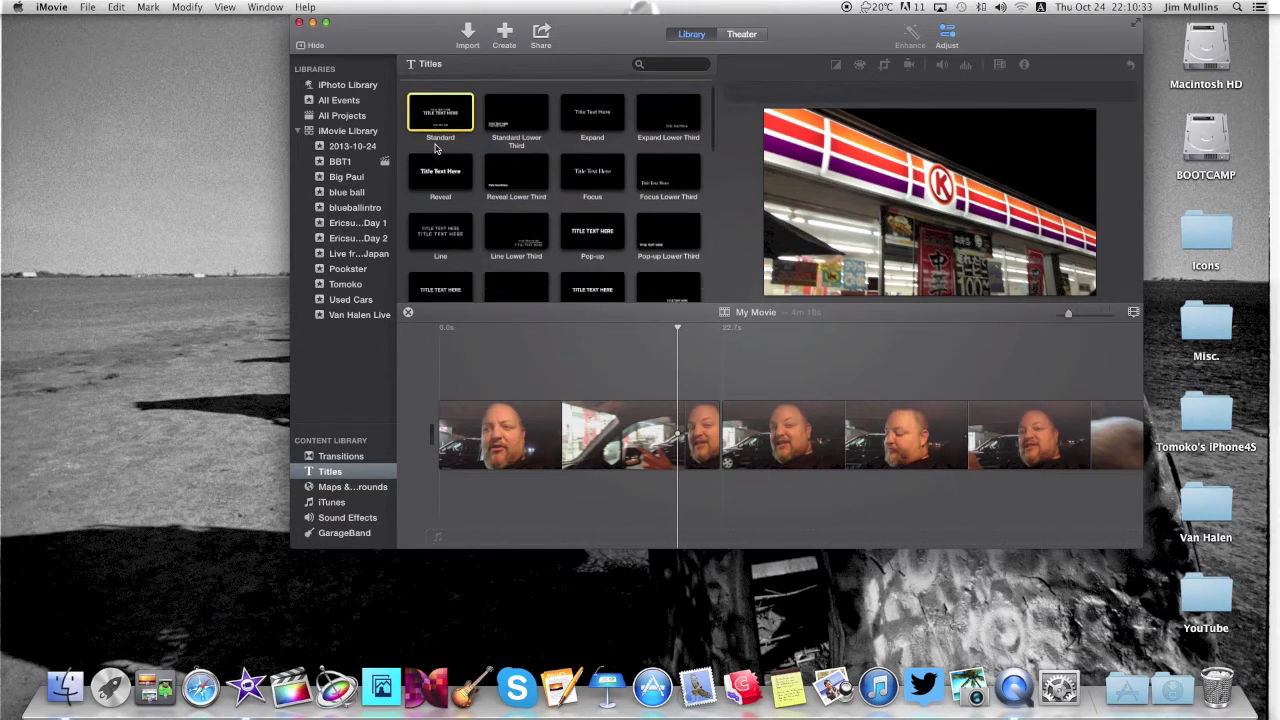
{"action": "left_click", "coordinate": [676, 244]}
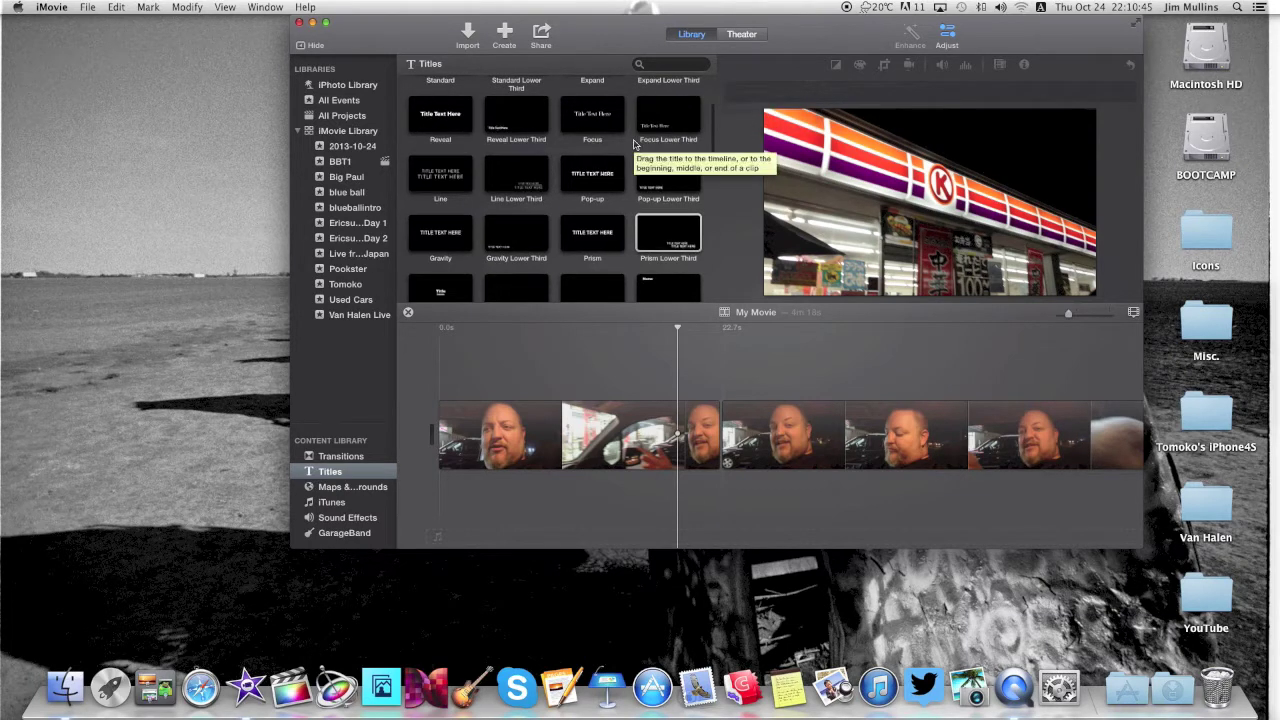
{"action": "scroll", "coordinate": [552, 139], "scroll_direction": "up", "scroll_amount": 2}
{"action": "left_click_drag", "start_coordinate": [449, 117], "coordinate": [508, 446]}
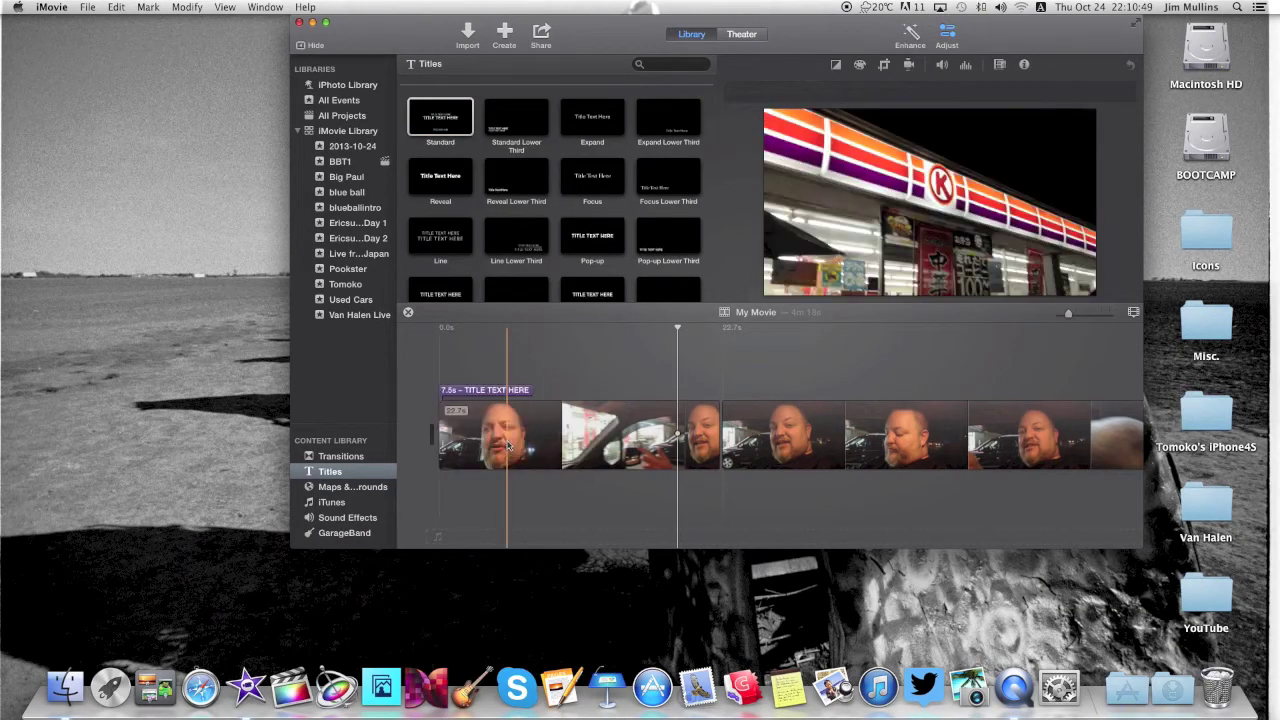
Type 'MULLY EATS KISS BURGER' as the title's upper line and select that text
{"action": "left_click", "coordinate": [488, 390]}
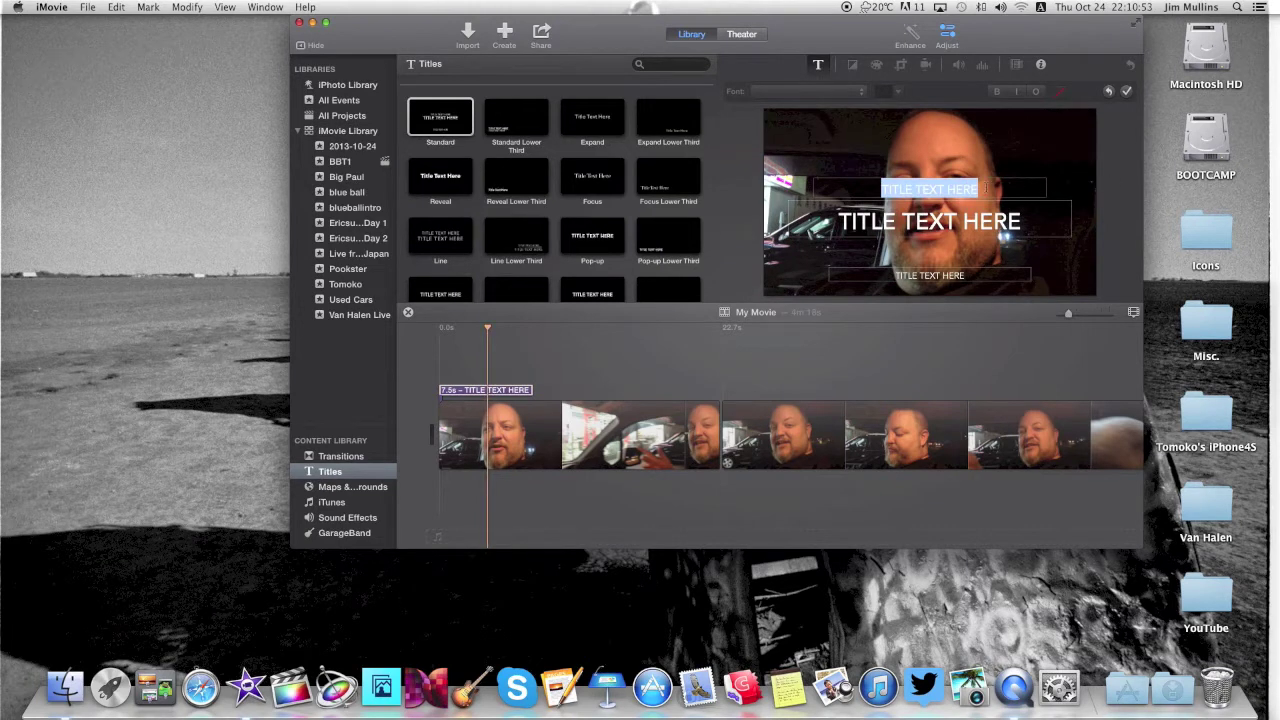
{"action": "type", "text": "MULLY"}
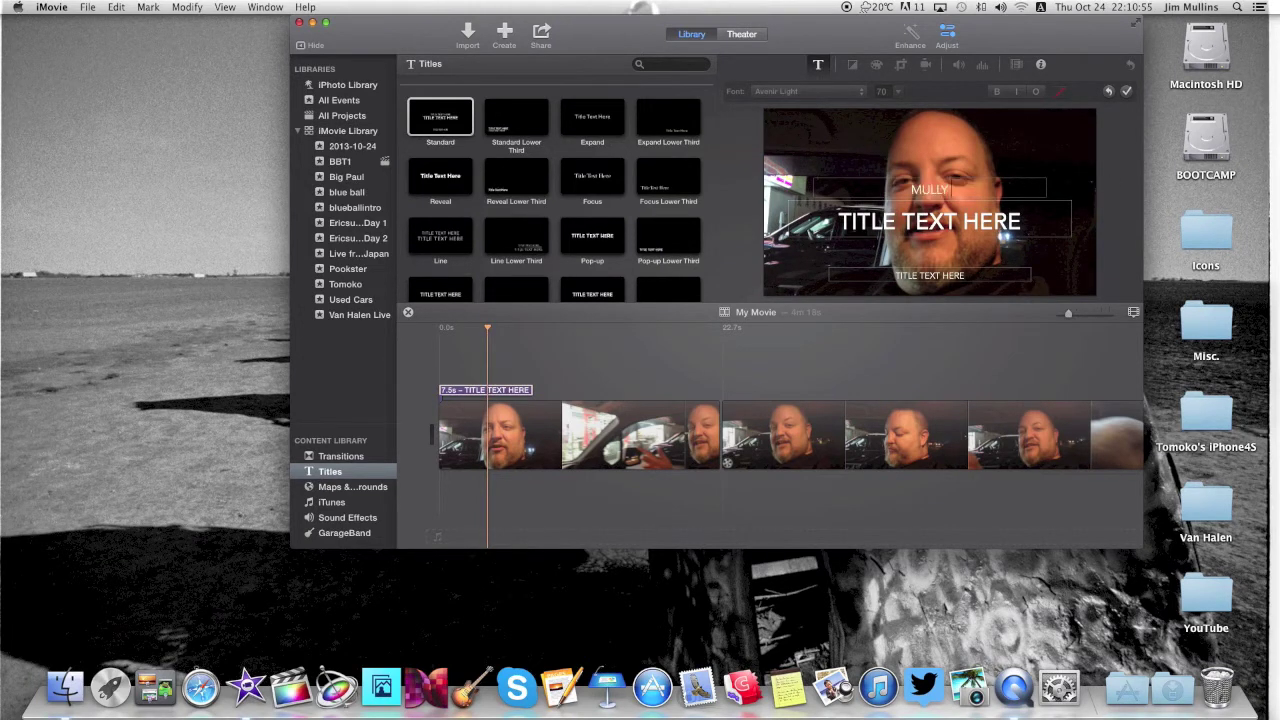
{"action": "type", "text": " EATS KISS BURGER"}
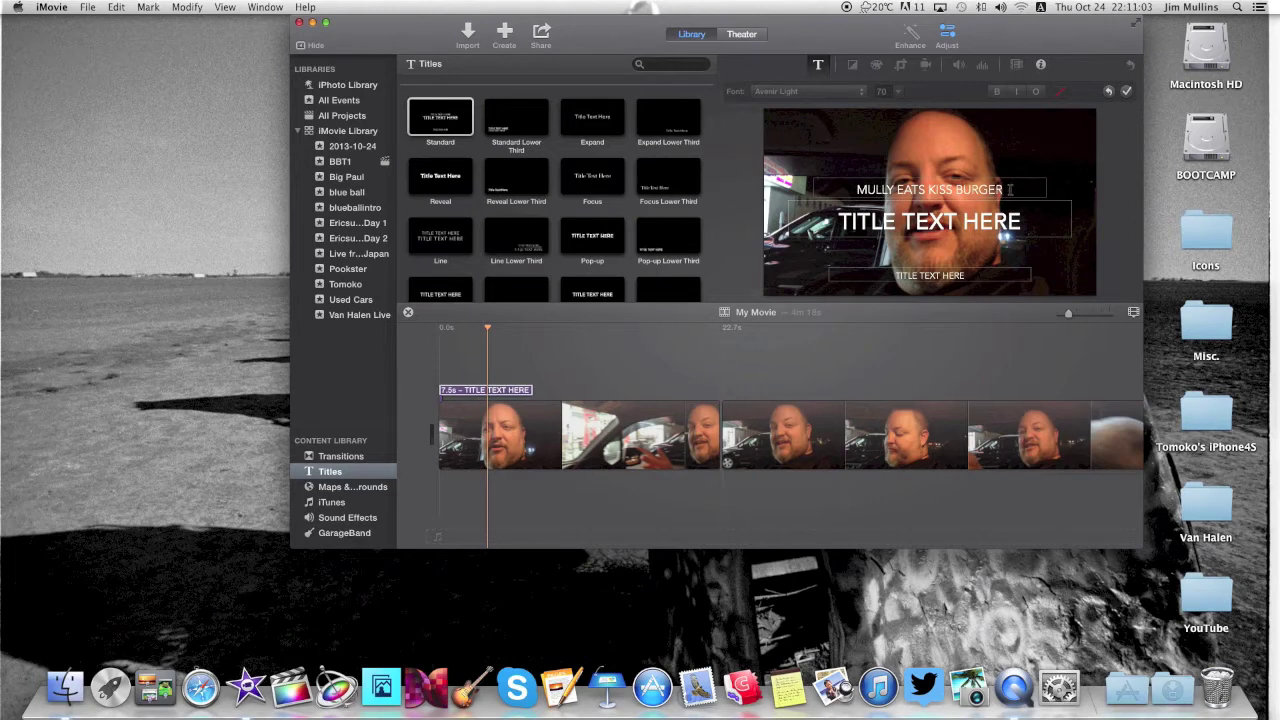
{"action": "left_click_drag", "start_coordinate": [1010, 189], "coordinate": [845, 190]}
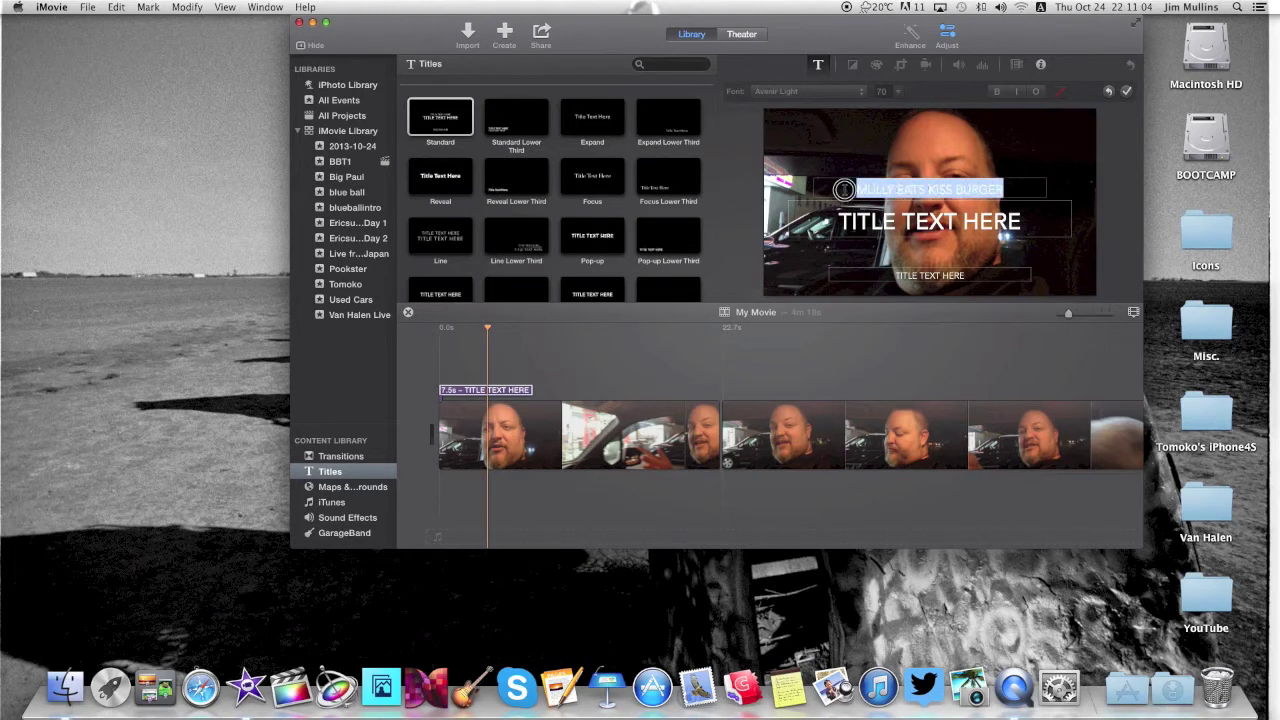
{"action": "left_click", "coordinate": [807, 95]}
{"action": "right_click", "coordinate": [498, 393]}
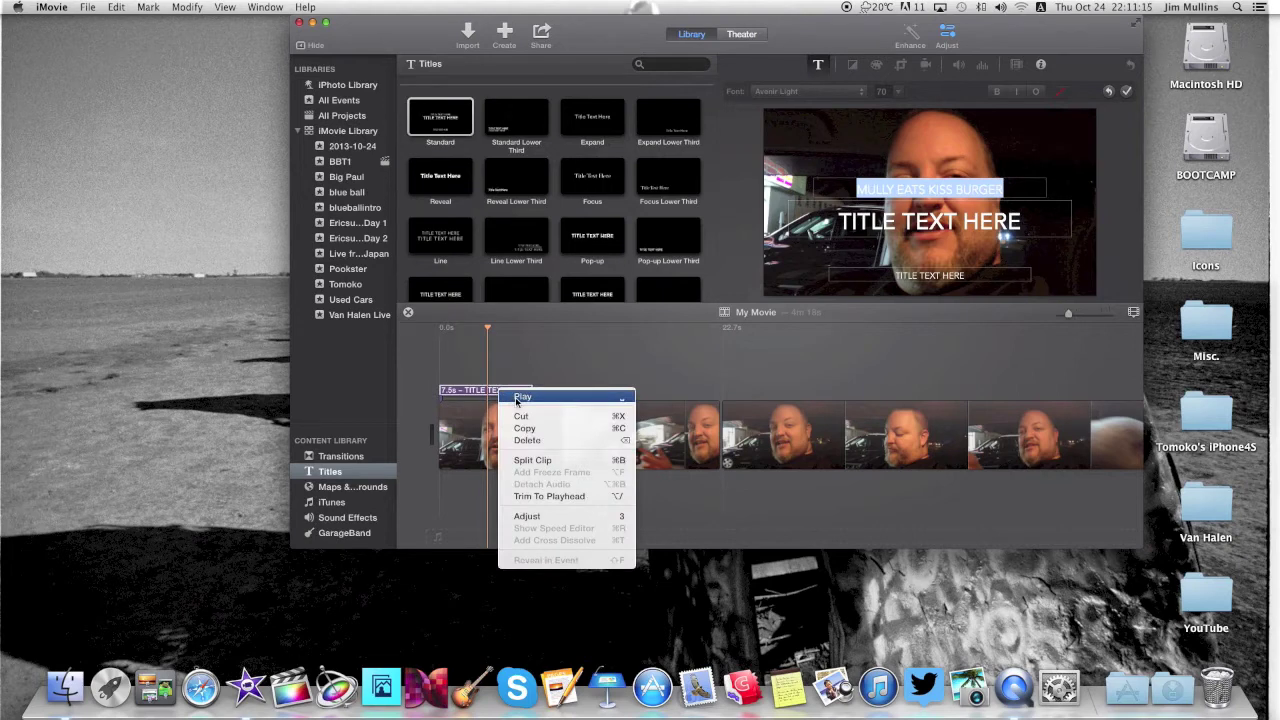
{"action": "left_click", "coordinate": [527, 440]}
{"action": "scroll", "coordinate": [601, 270], "scroll_direction": "down", "scroll_amount": 2}
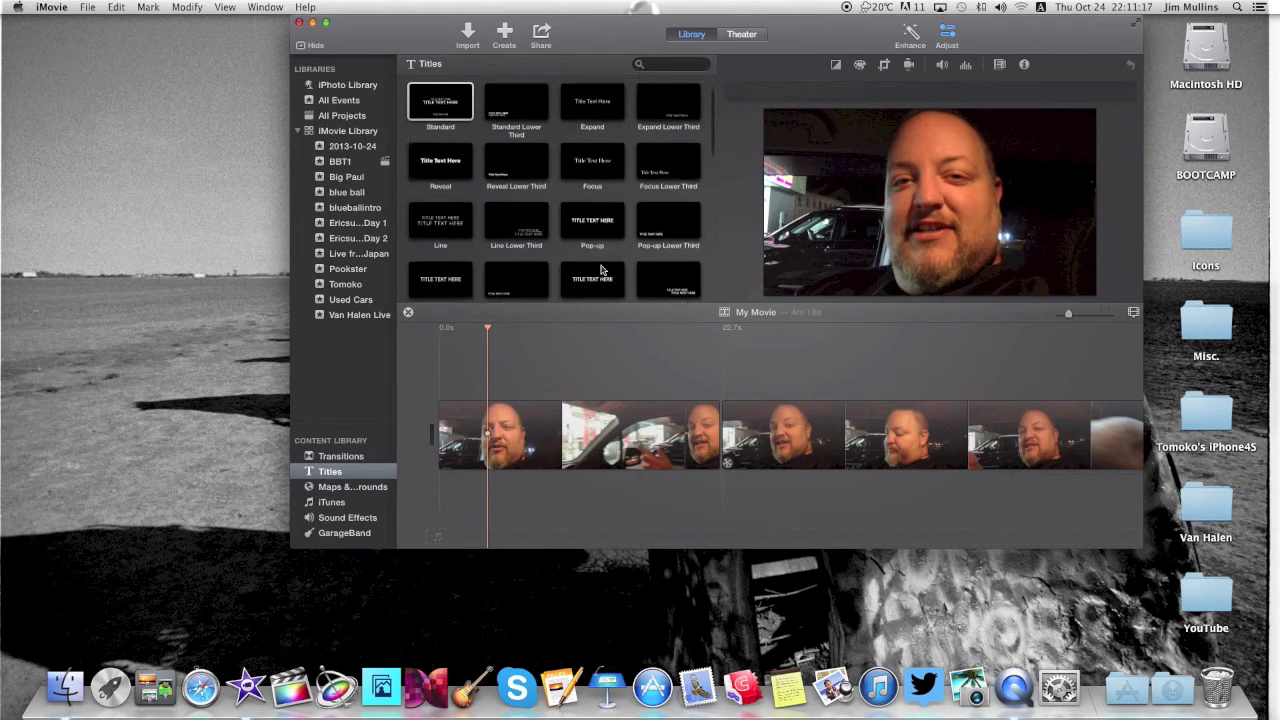
{"action": "scroll", "coordinate": [601, 270], "scroll_direction": "down", "scroll_amount": 2}
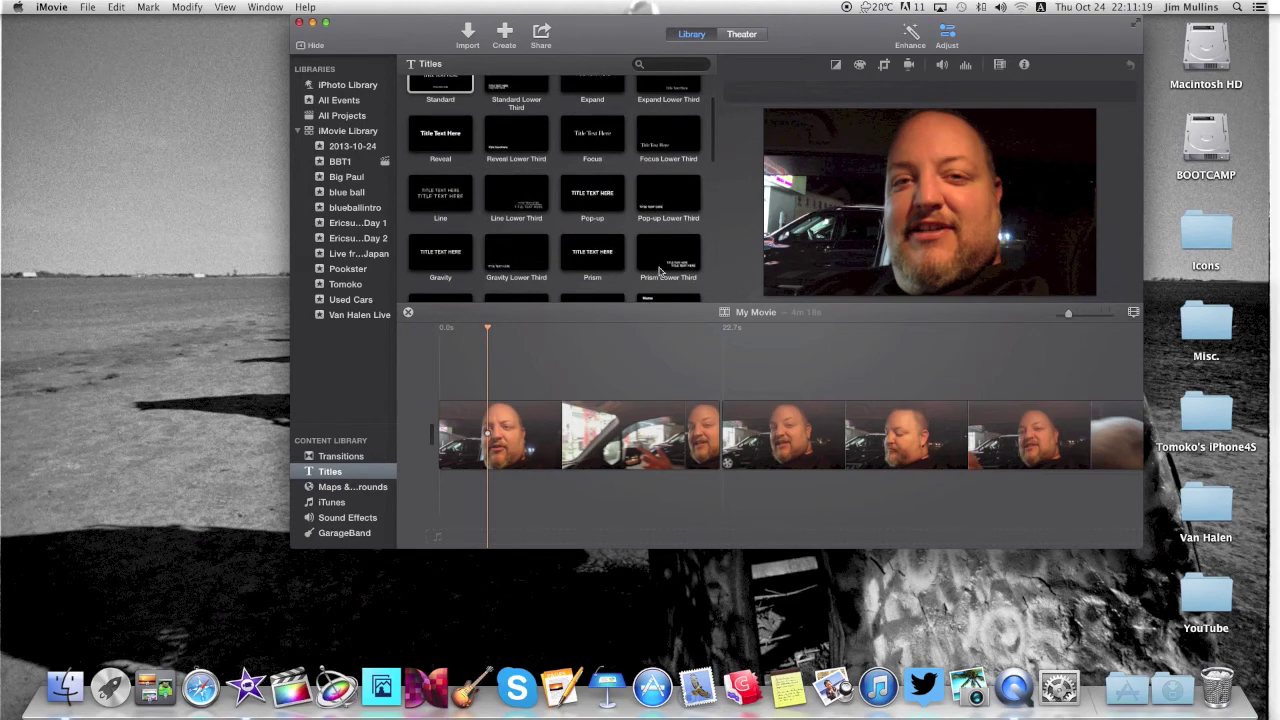
{"action": "scroll", "coordinate": [700, 250], "scroll_direction": "down", "scroll_amount": 5}
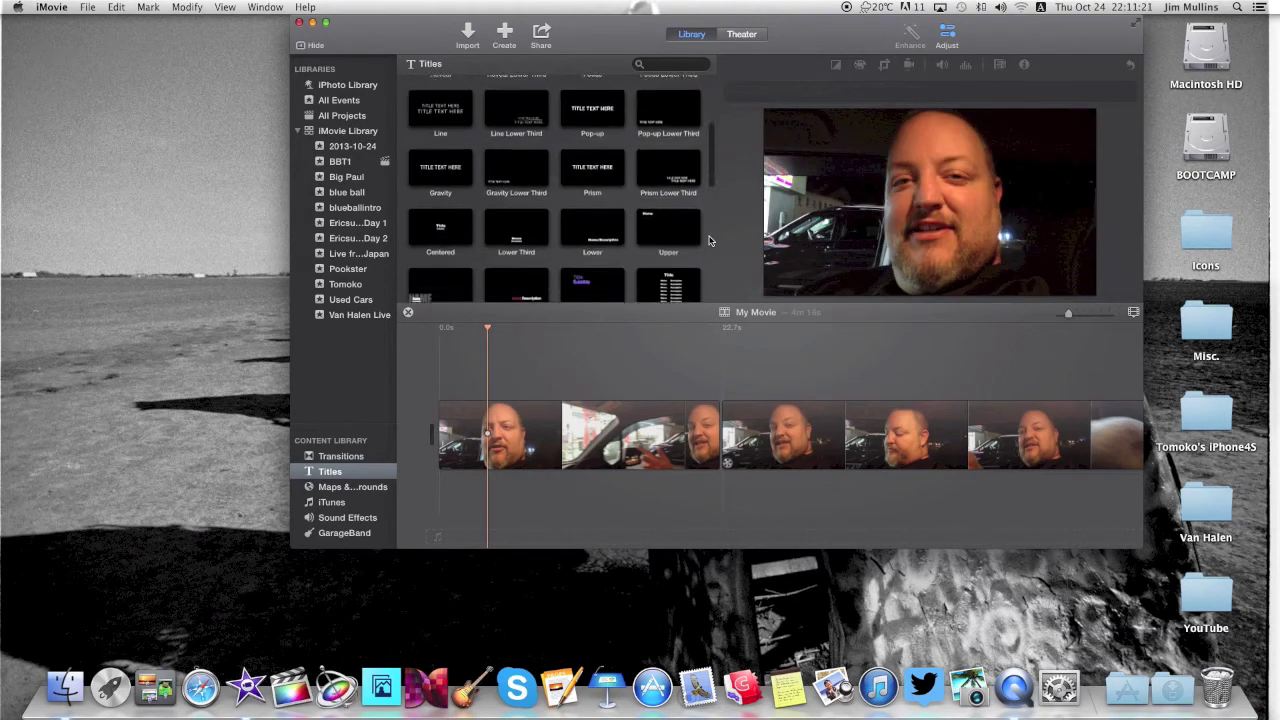
{"action": "scroll", "coordinate": [709, 240], "scroll_direction": "up", "scroll_amount": 1}
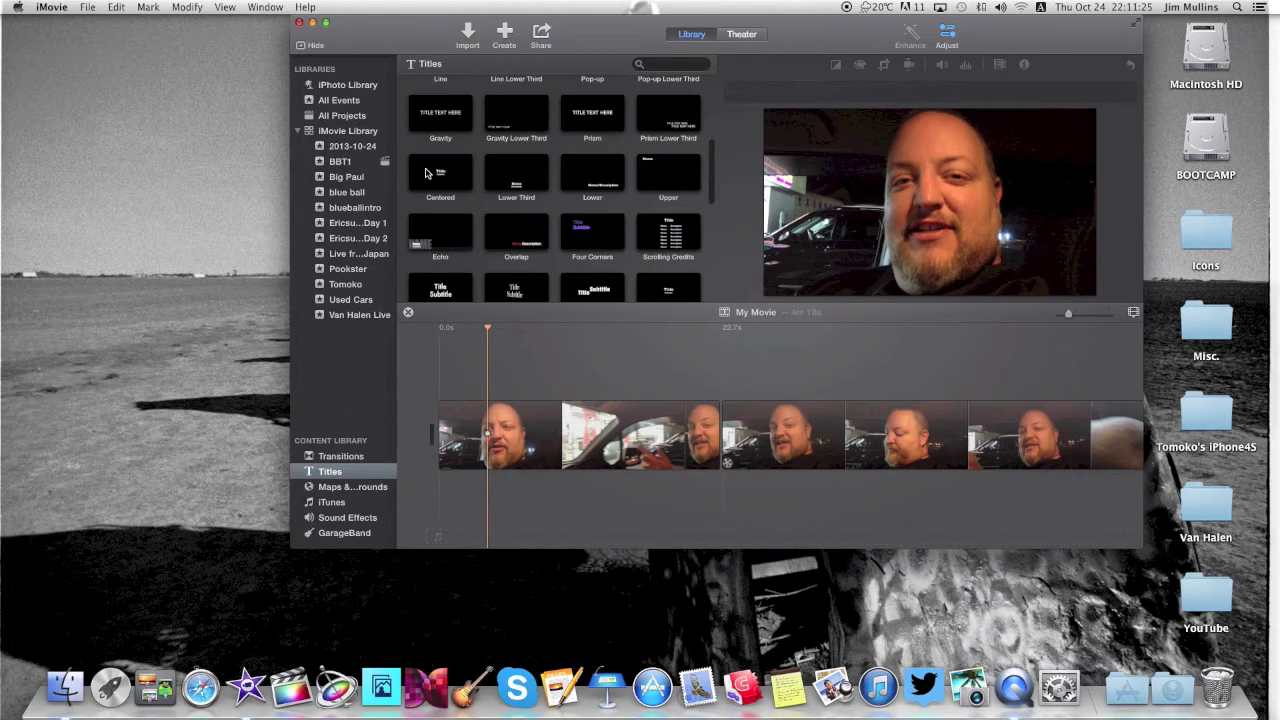
{"action": "left_click_drag", "start_coordinate": [425, 173], "coordinate": [485, 415]}
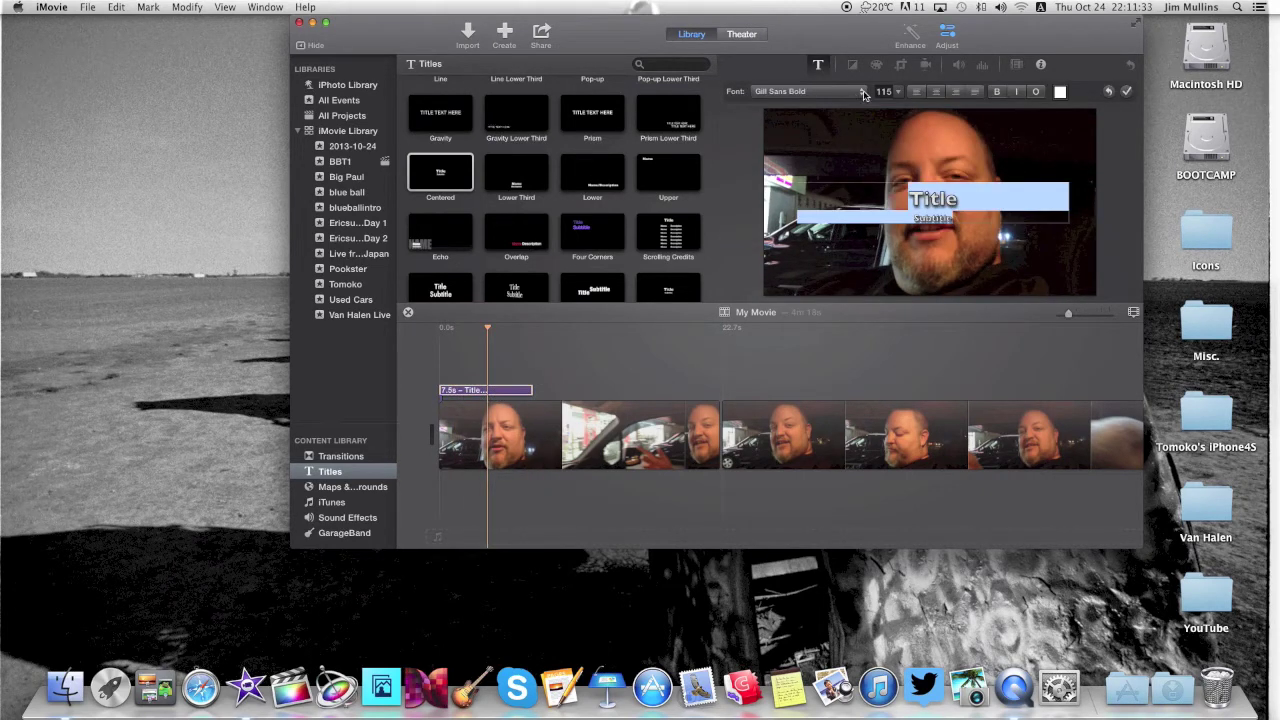
Keep the title font as Gill Sans Bold at size 115
{"action": "left_click", "coordinate": [862, 92]}
{"action": "left_click", "coordinate": [865, 95]}
{"action": "left_click", "coordinate": [898, 94]}
{"action": "left_click", "coordinate": [898, 94]}
{"action": "left_click", "coordinate": [832, 96]}
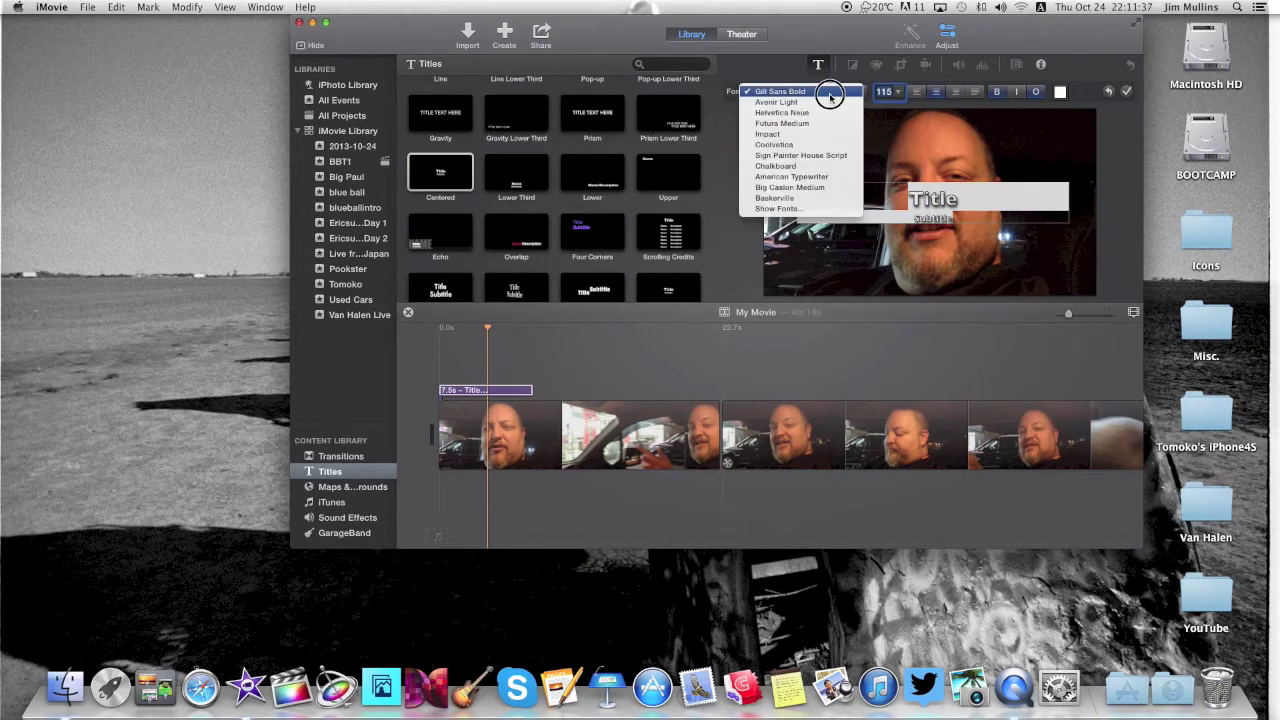
{"action": "left_click", "coordinate": [900, 96]}
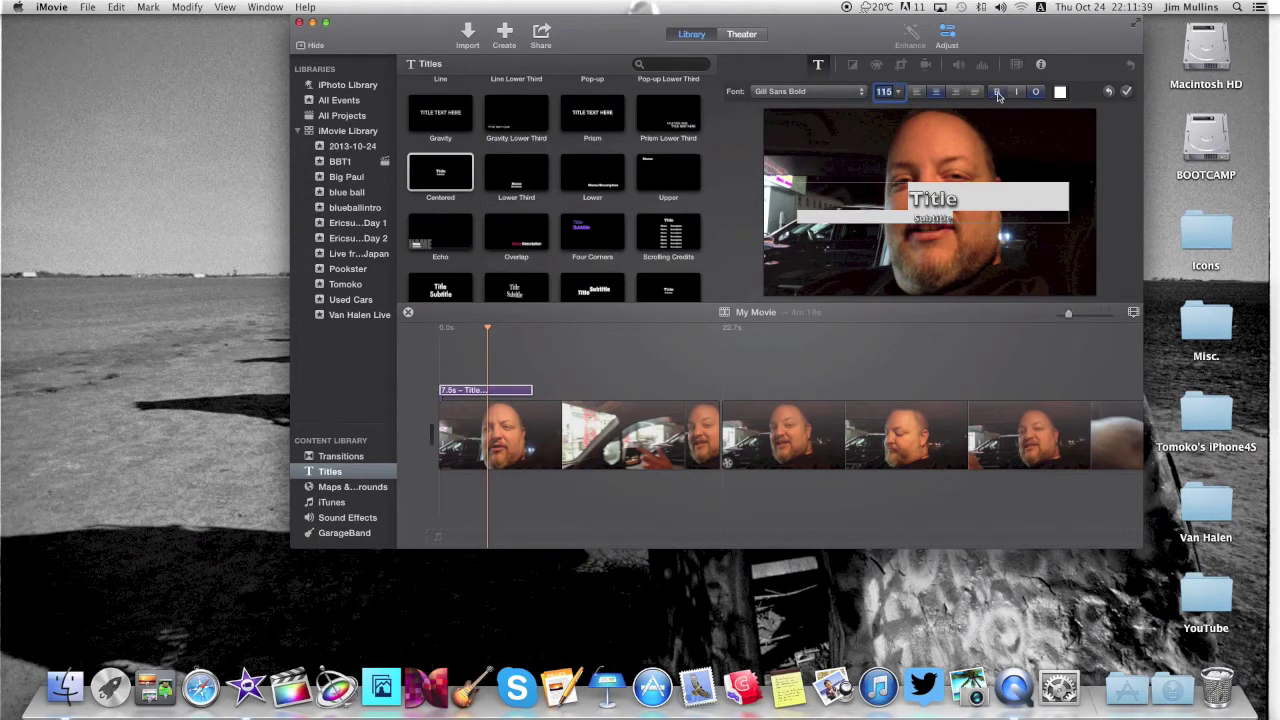
Open and close the Colors panel without changing colour, then finish editing the title
{"action": "left_click", "coordinate": [1061, 93]}
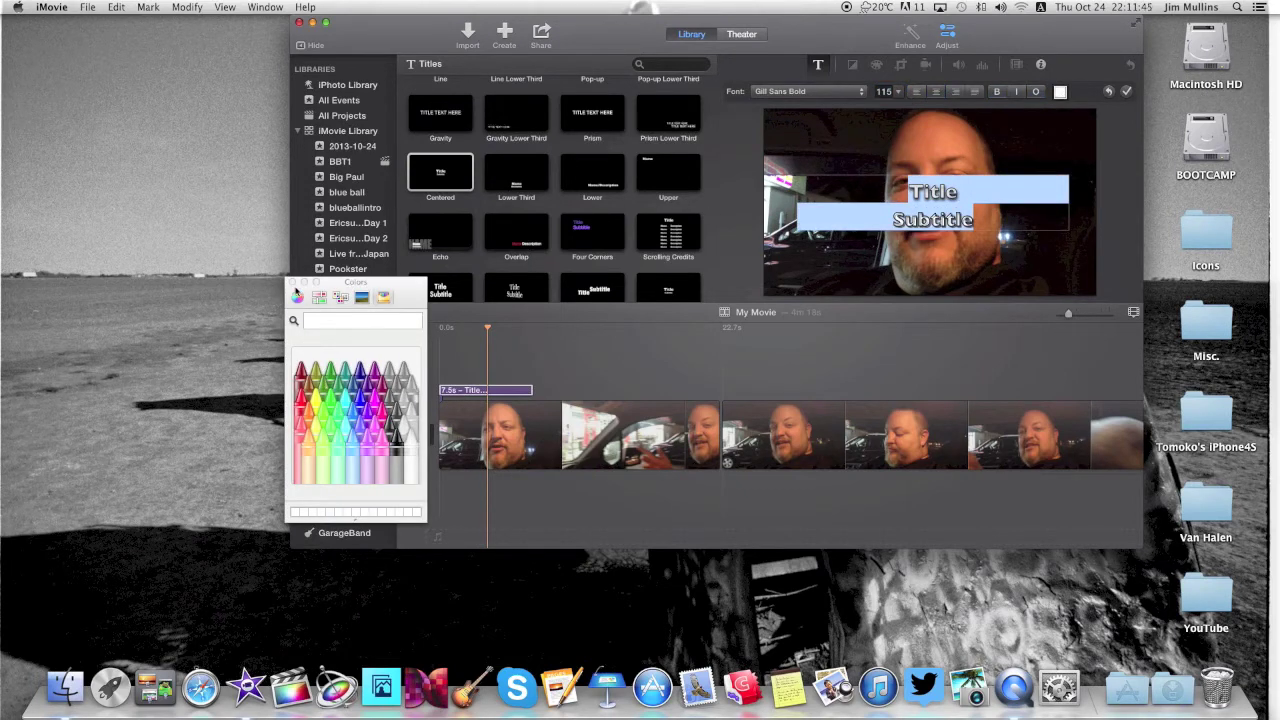
{"action": "left_click", "coordinate": [291, 282]}
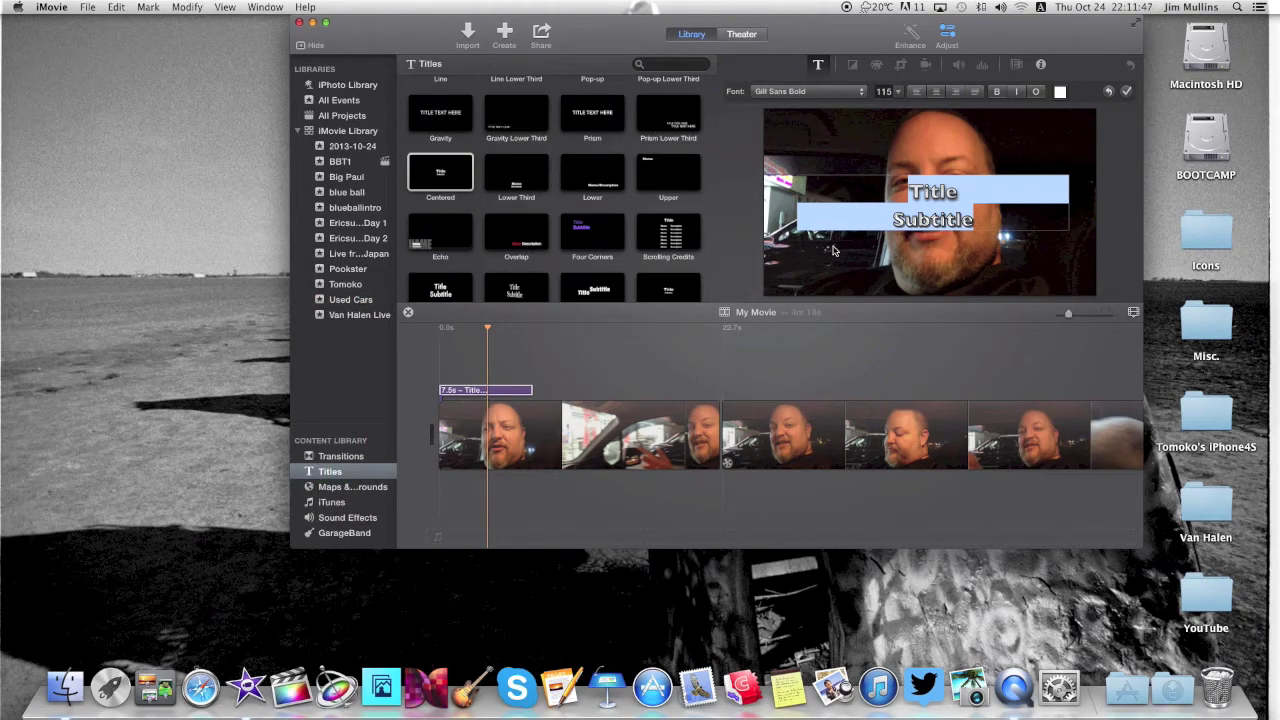
{"action": "left_click", "coordinate": [598, 377]}
{"action": "left_click", "coordinate": [541, 40]}
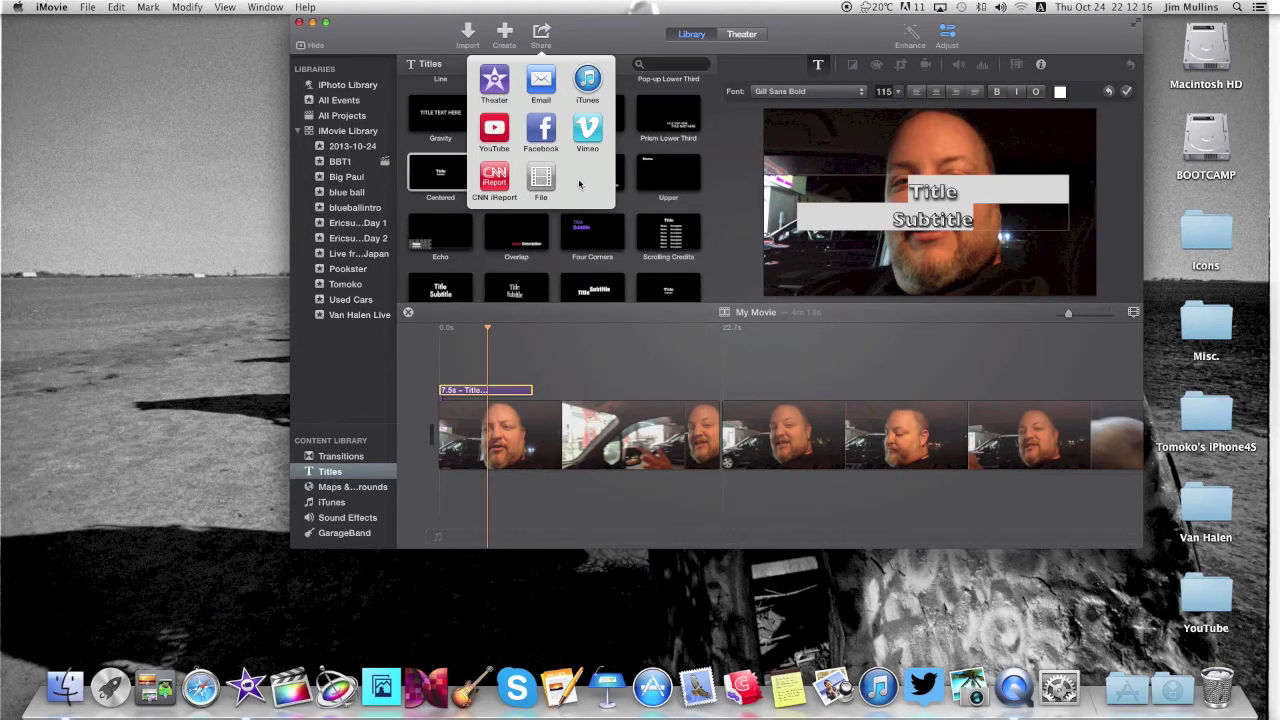
Export the movie as a file named My Movie to the Desktop
{"action": "left_click", "coordinate": [545, 179]}
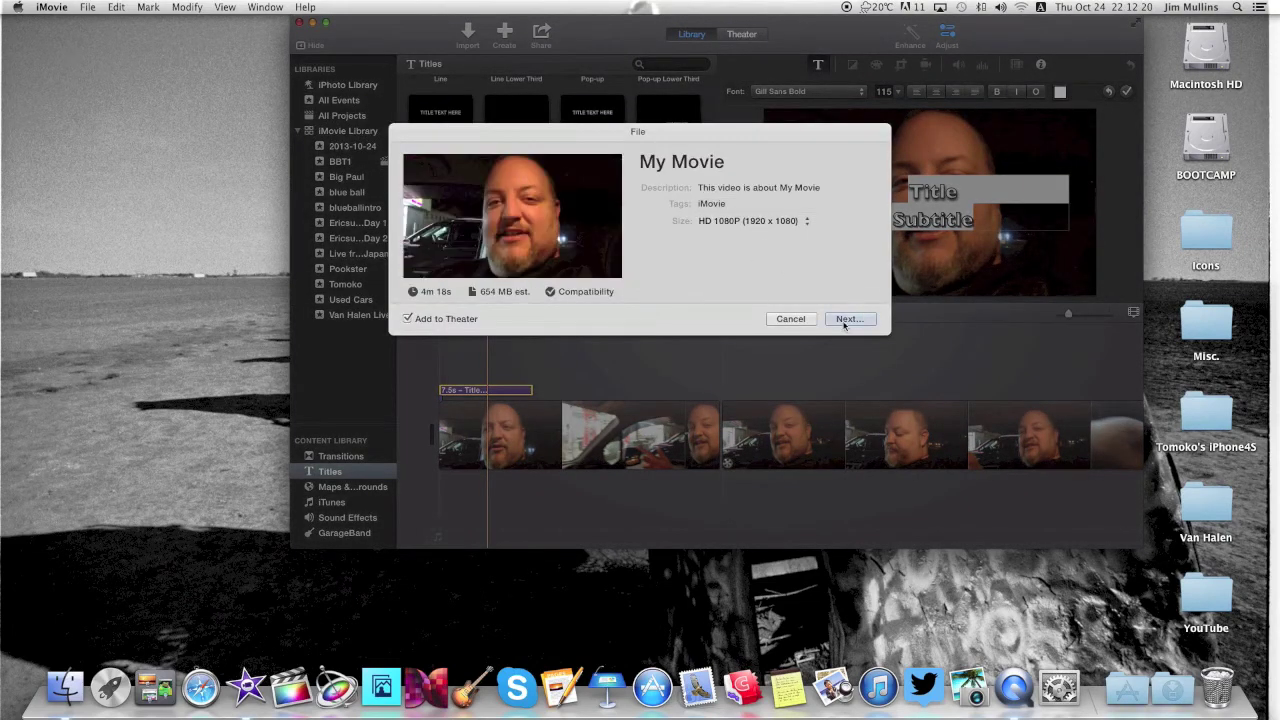
{"action": "left_click", "coordinate": [845, 319]}
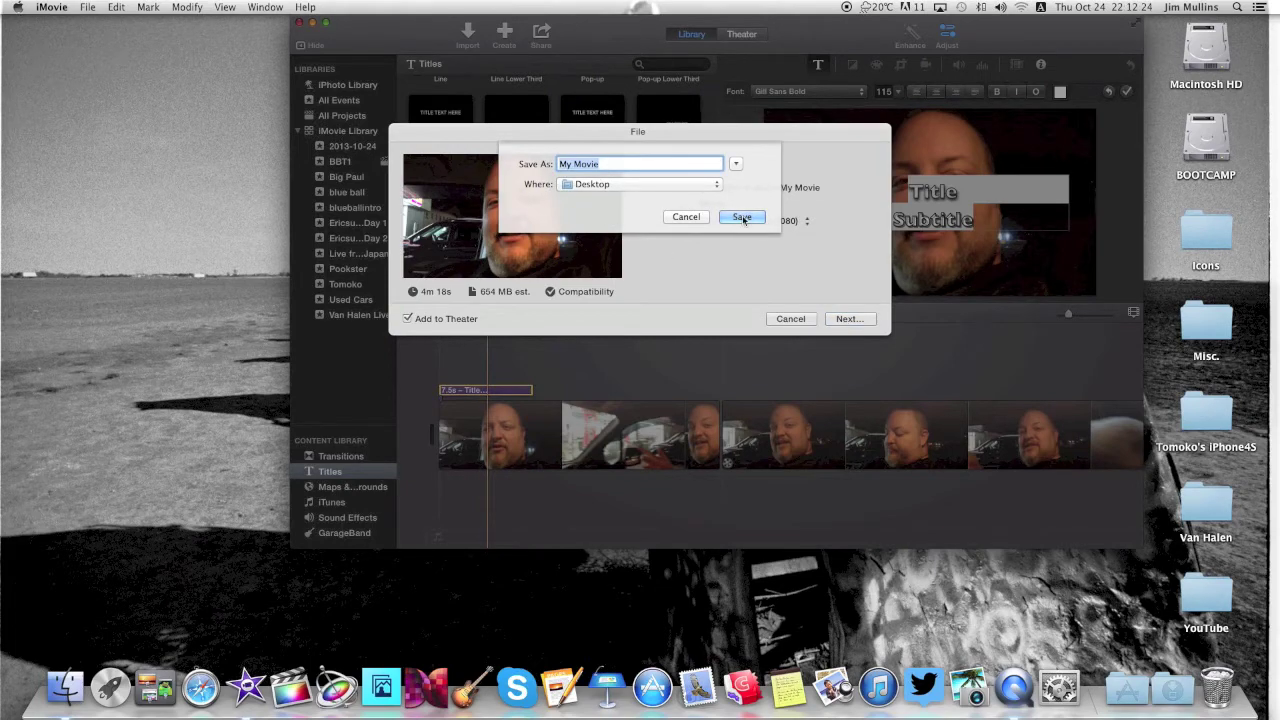
{"action": "left_click", "coordinate": [741, 216]}
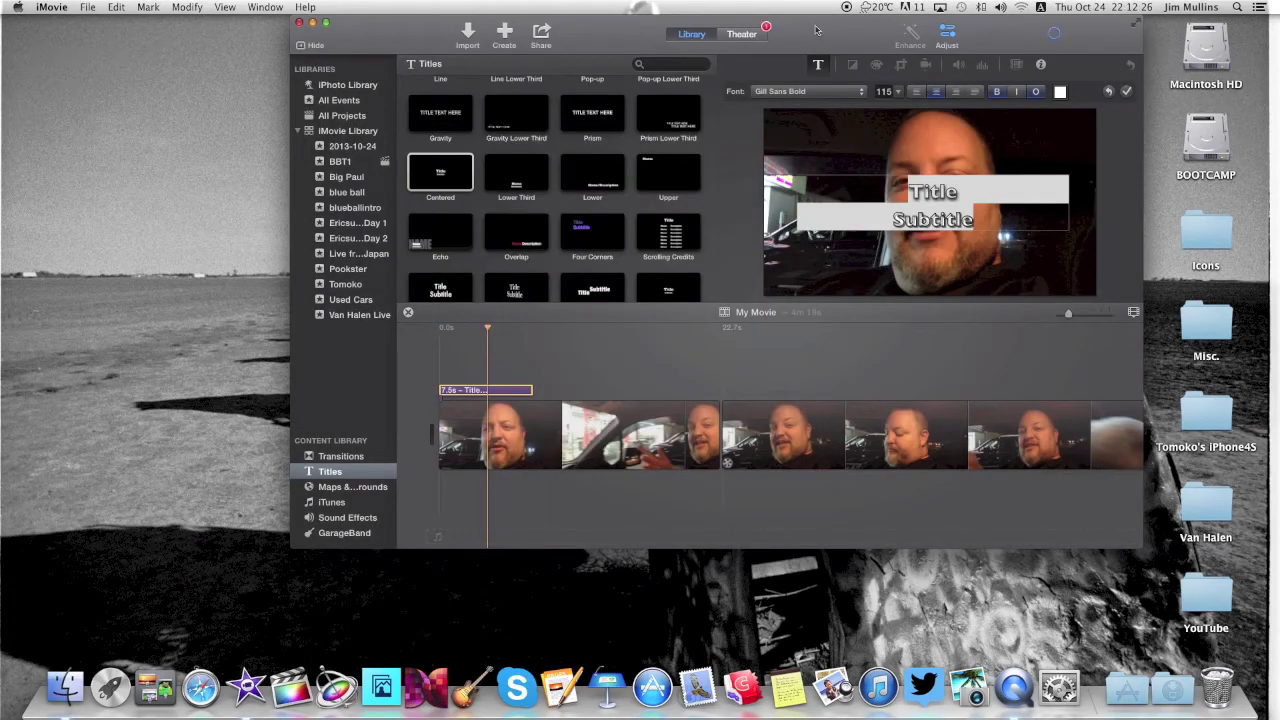
{"action": "left_click_drag", "start_coordinate": [816, 28], "coordinate": [598, 26]}
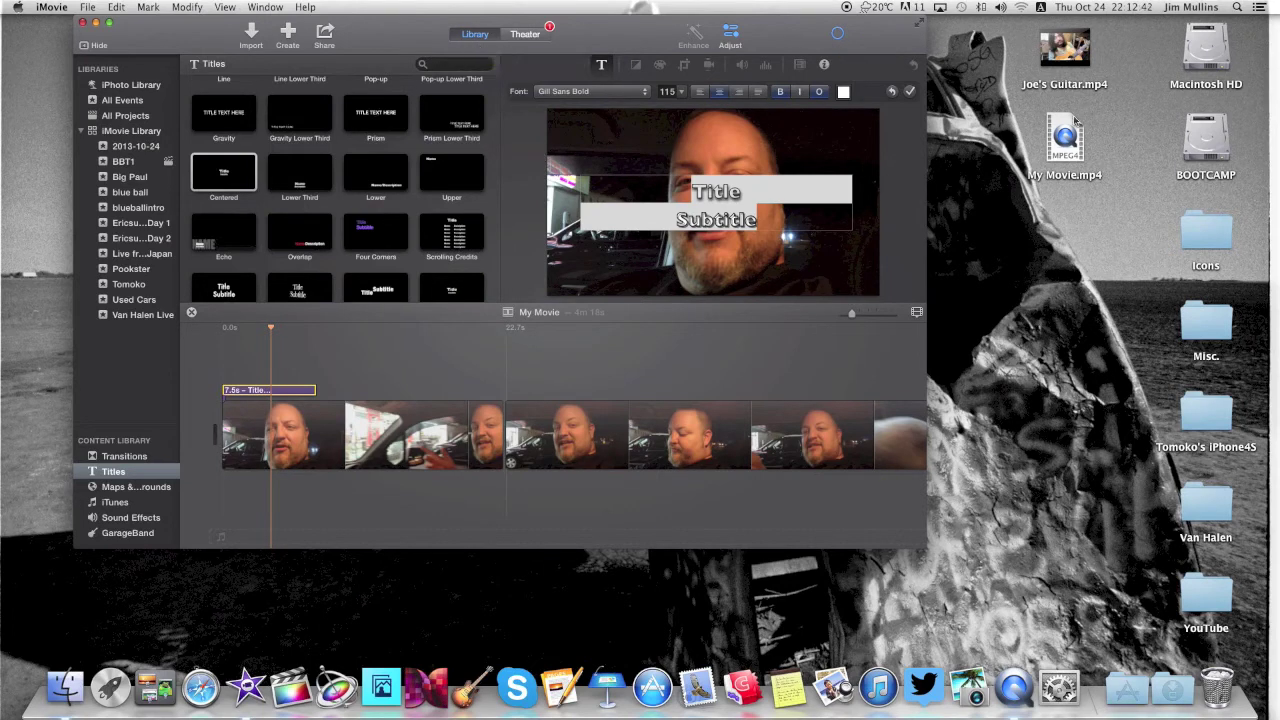
Cancel the in-progress Theater copy of My Movie from the Theater view
{"action": "left_click", "coordinate": [521, 38]}
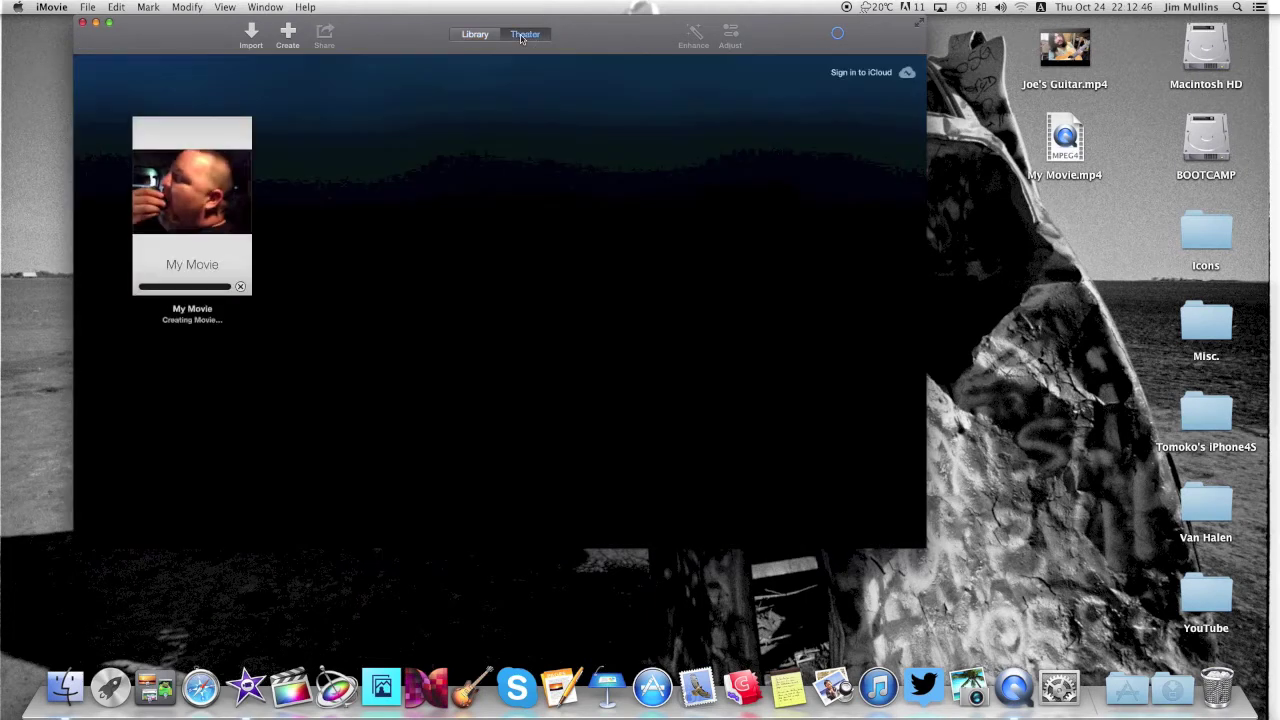
{"action": "mouse_move", "coordinate": [193, 208]}
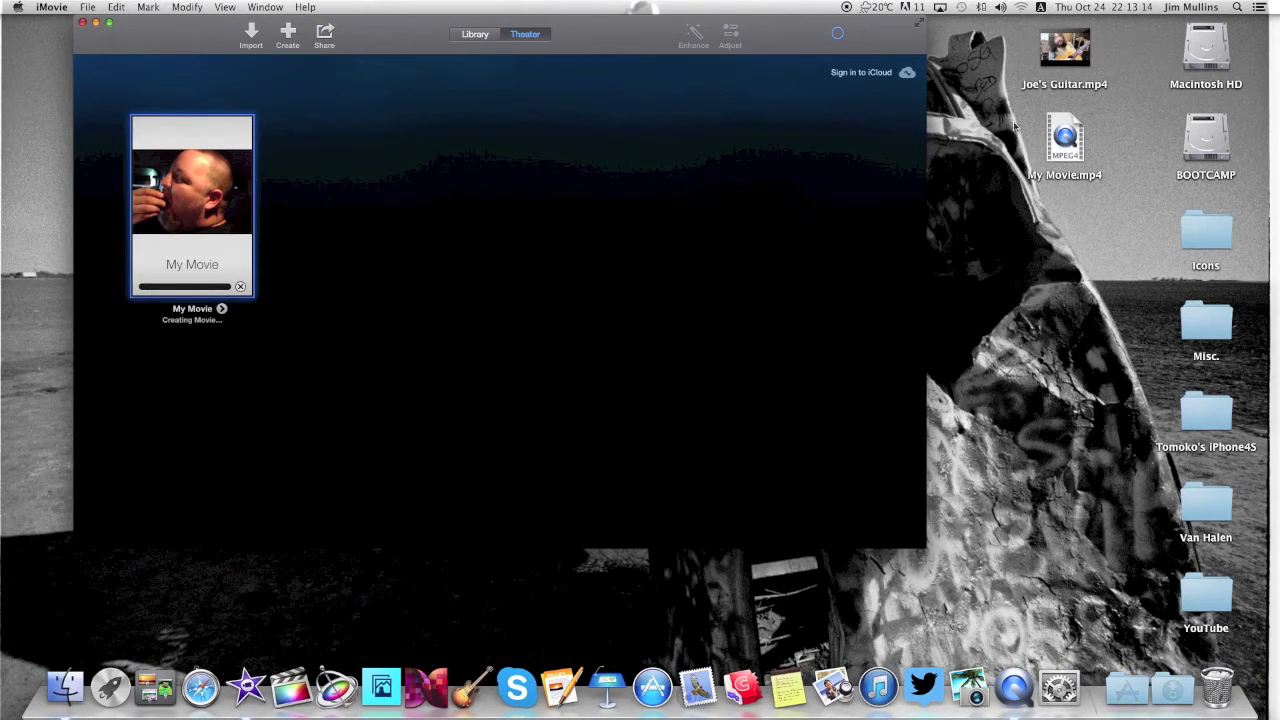
{"action": "mouse_move", "coordinate": [235, 172]}
{"action": "left_click", "coordinate": [241, 288]}
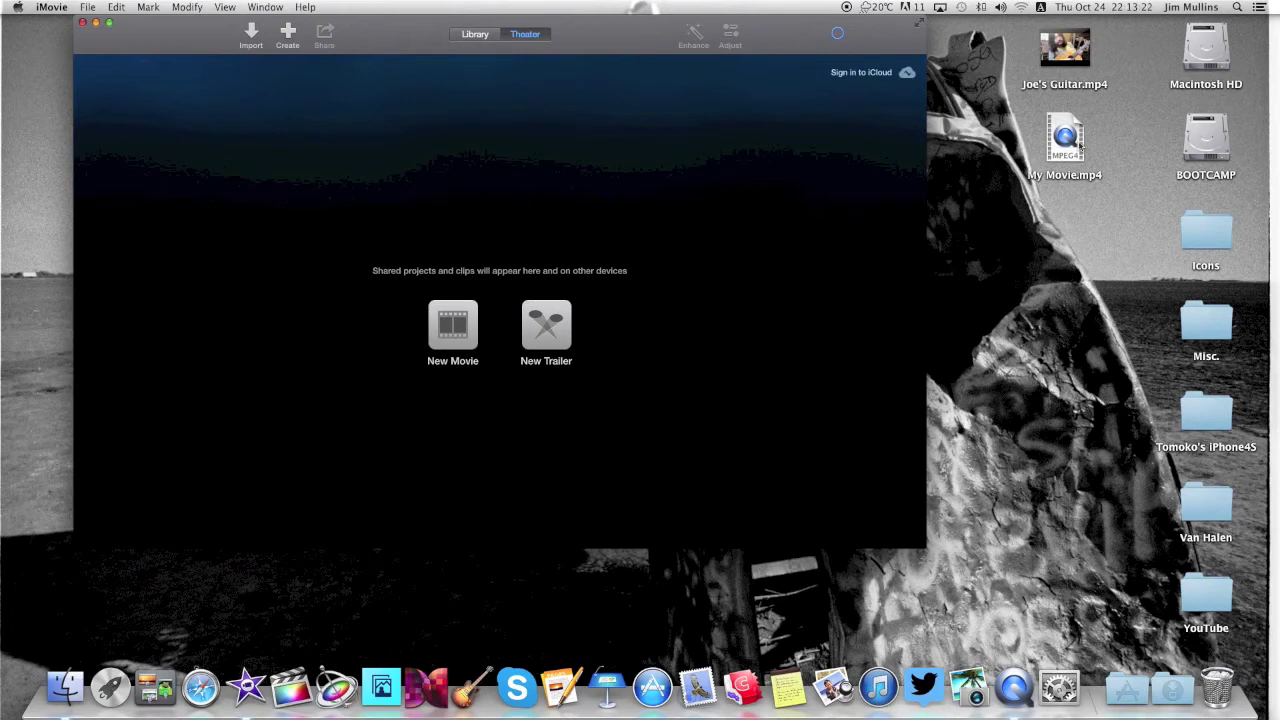
Close the iMovie Library window, confirming despite its running background tasks
{"action": "left_click", "coordinate": [83, 23]}
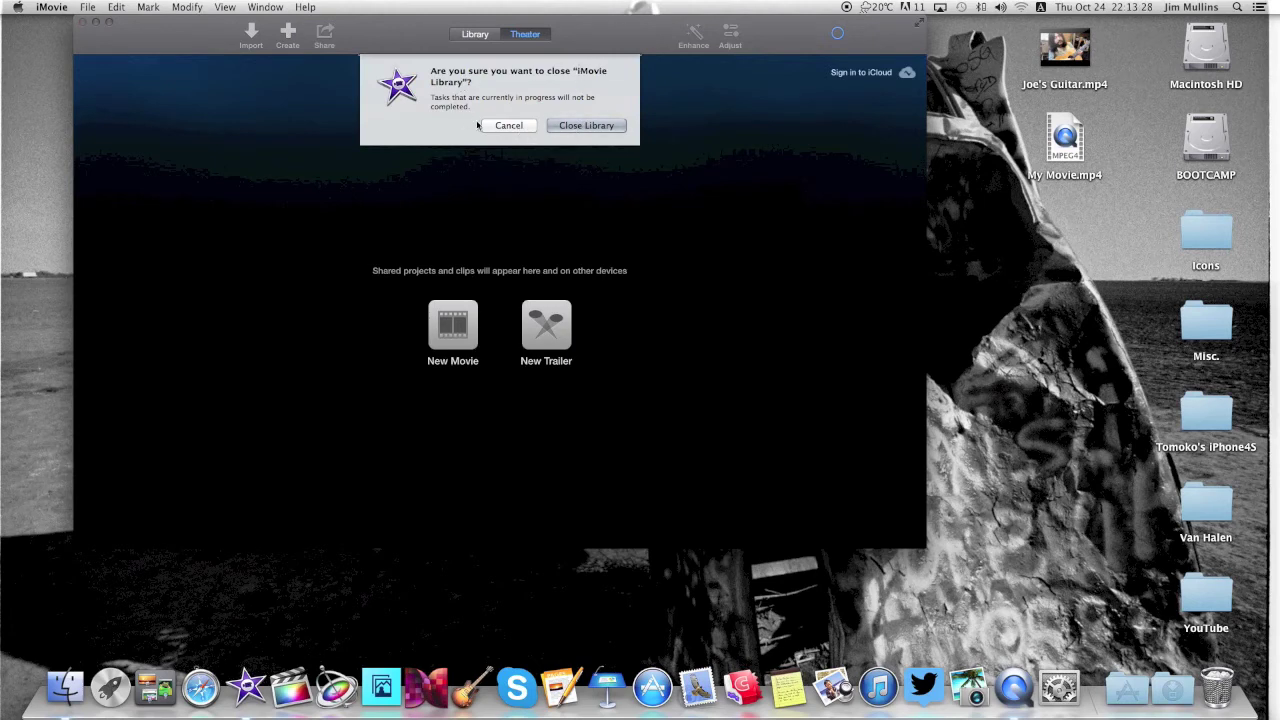
{"action": "left_click", "coordinate": [583, 126]}
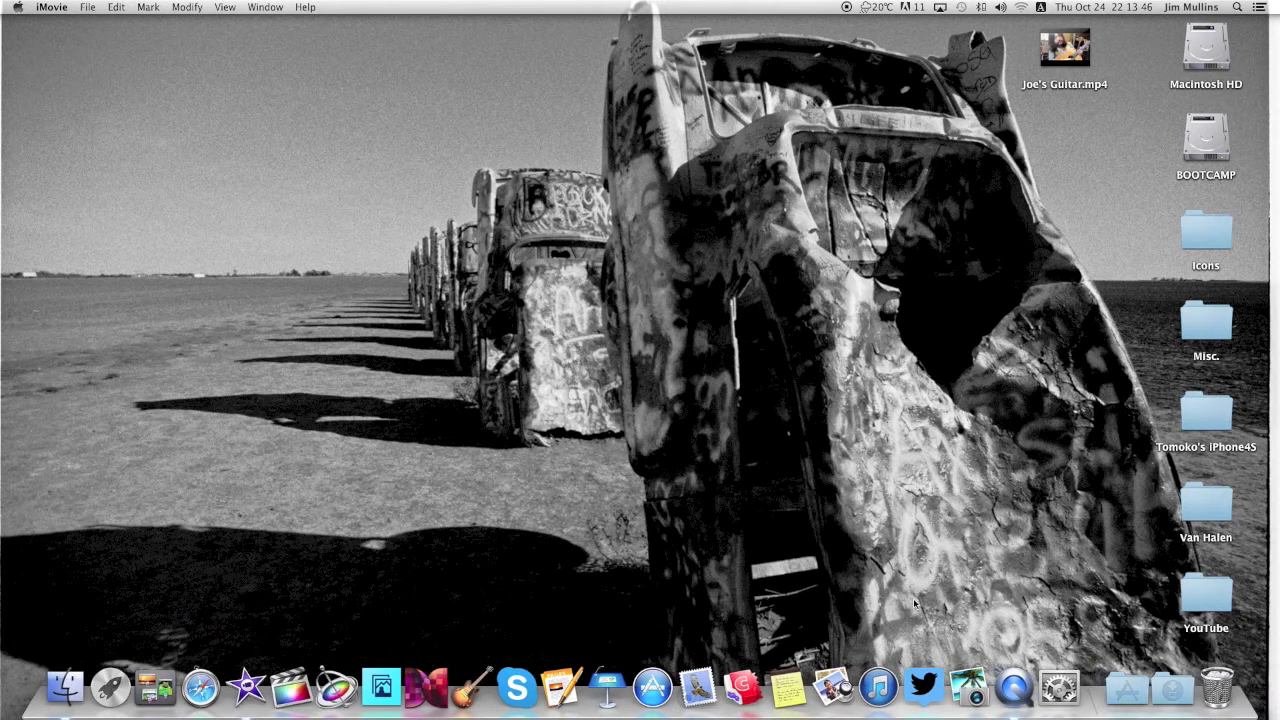
Launch iMovie 9.0.9 from its folder in the Dock's Applications stack
{"action": "left_click", "coordinate": [1127, 688]}
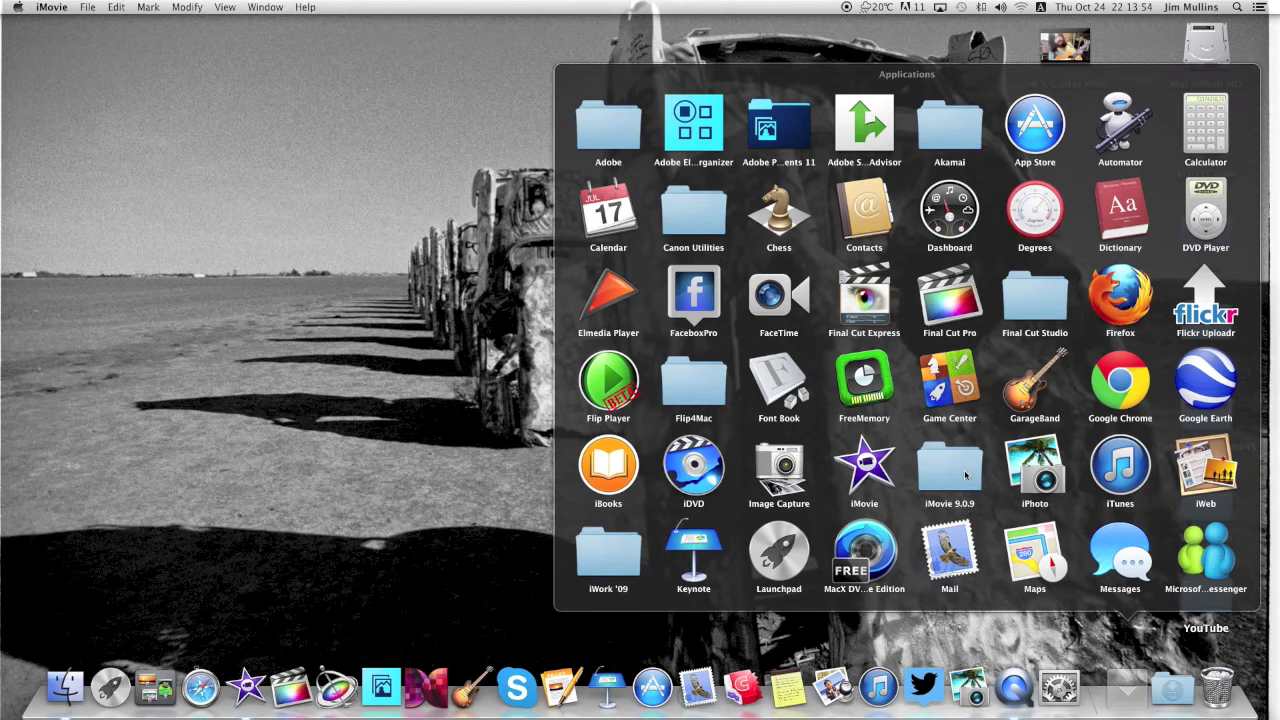
{"action": "left_click", "coordinate": [964, 470]}
{"action": "left_click", "coordinate": [1093, 555]}
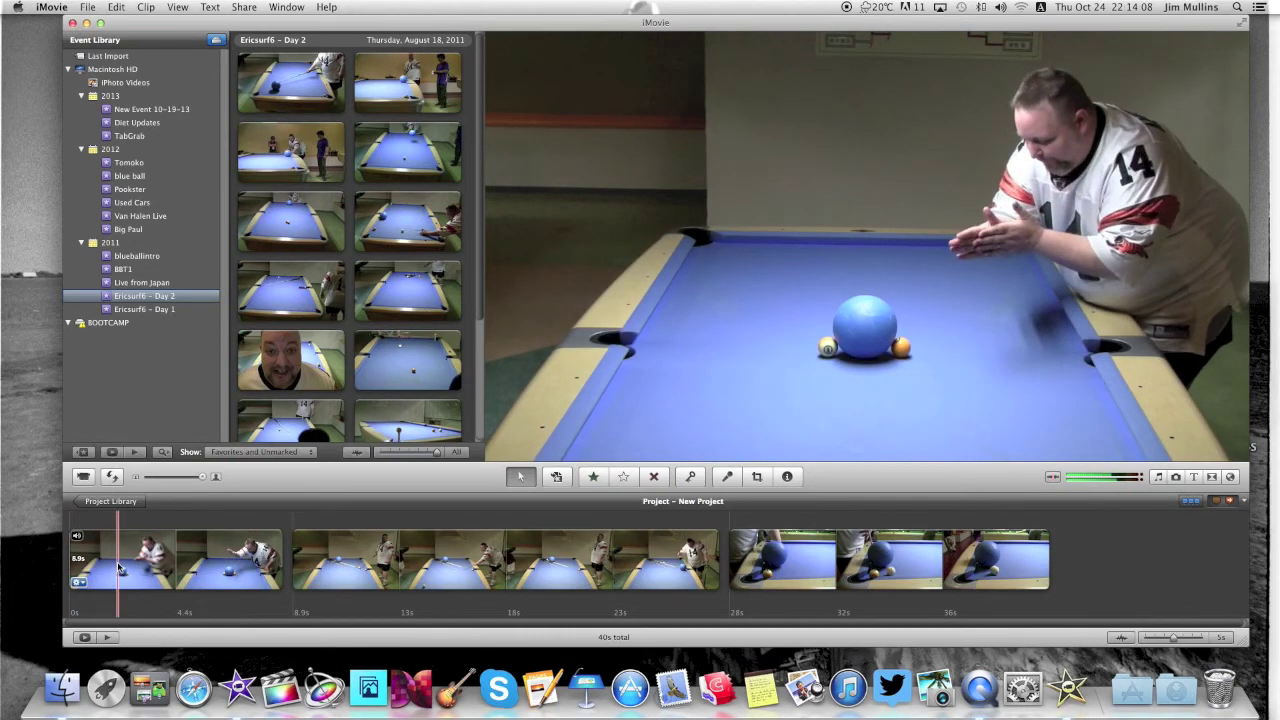
Play the pool project, jump back near its start, then quit iMovie 9
{"action": "key", "text": "space"}
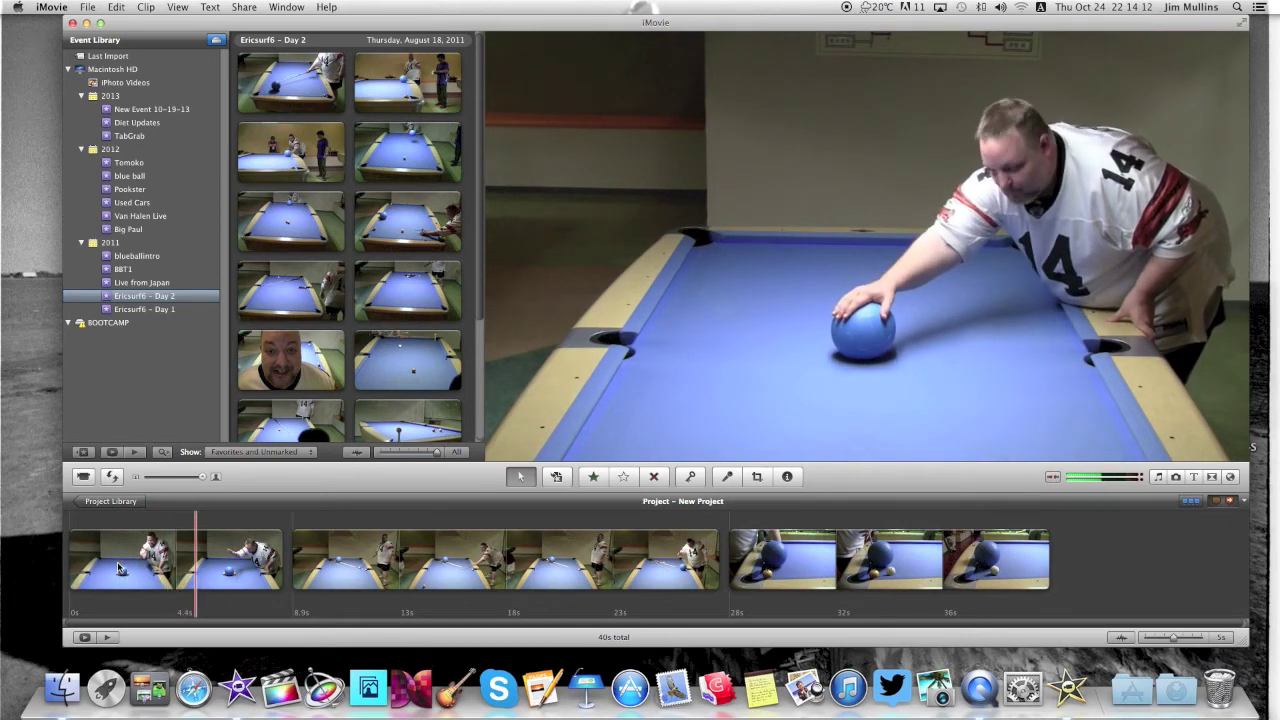
{"action": "left_click", "coordinate": [118, 568]}
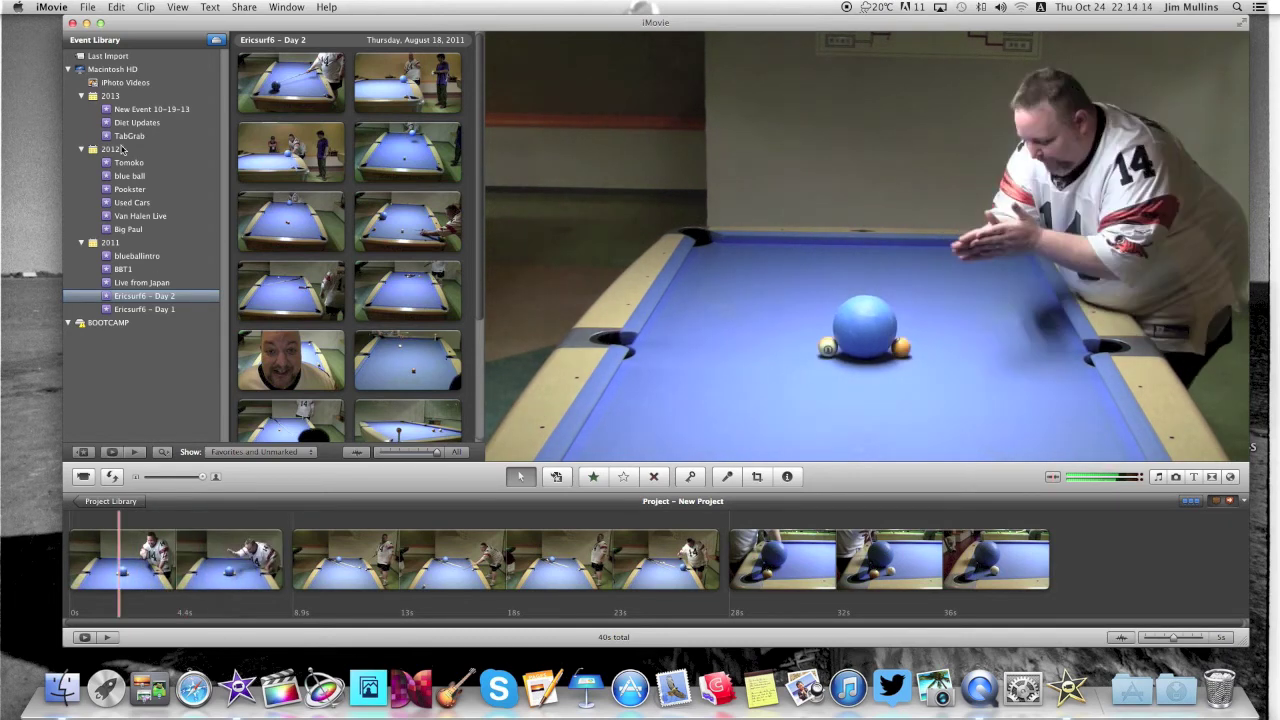
{"action": "left_click", "coordinate": [52, 7]}
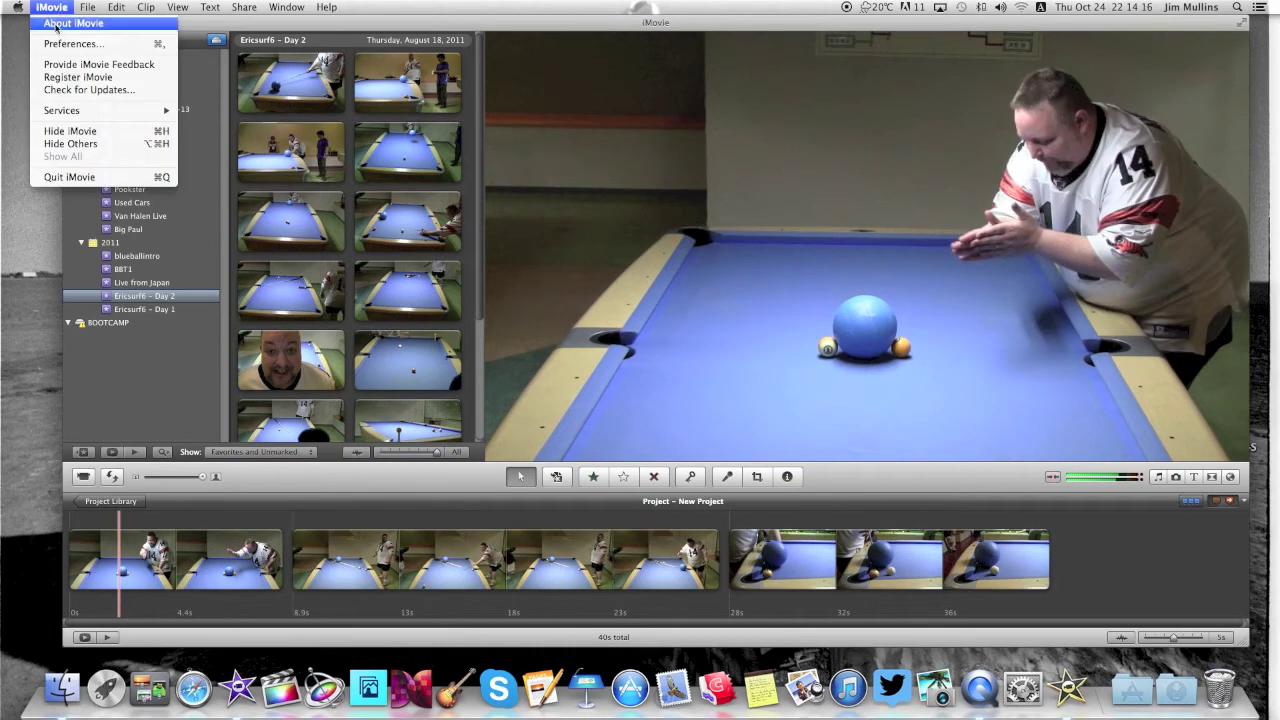
{"action": "left_click", "coordinate": [62, 176]}
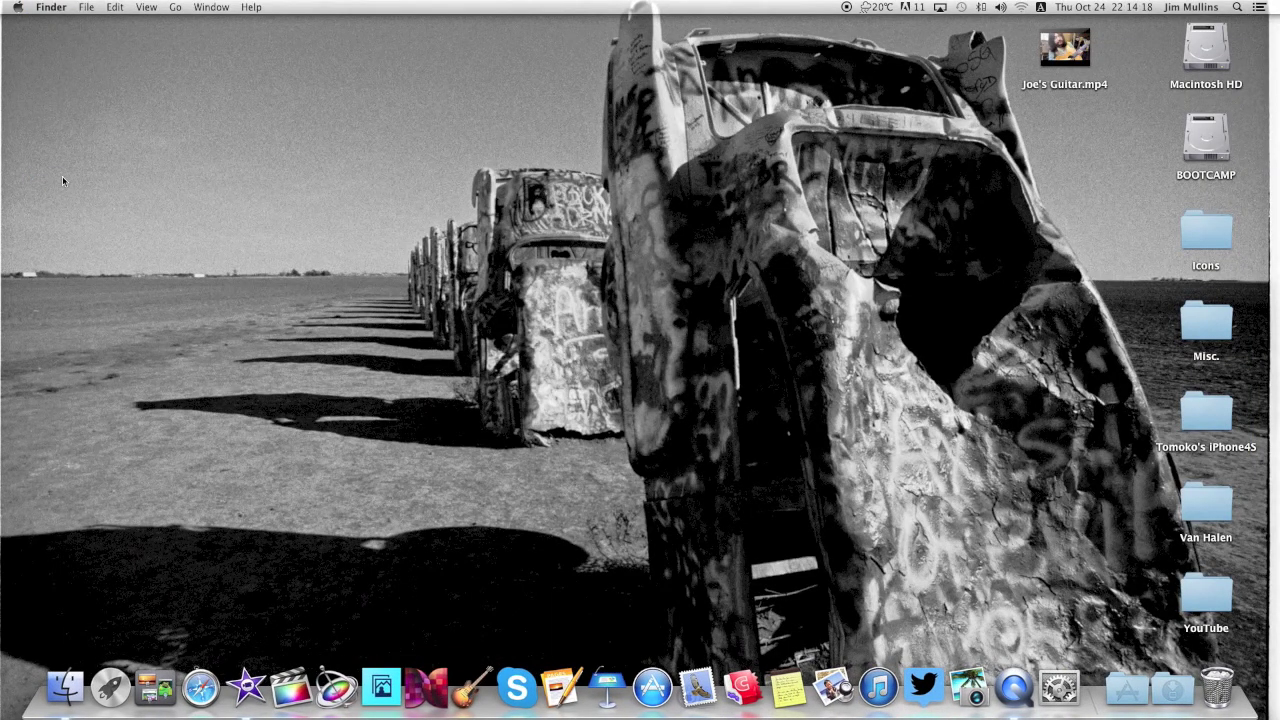